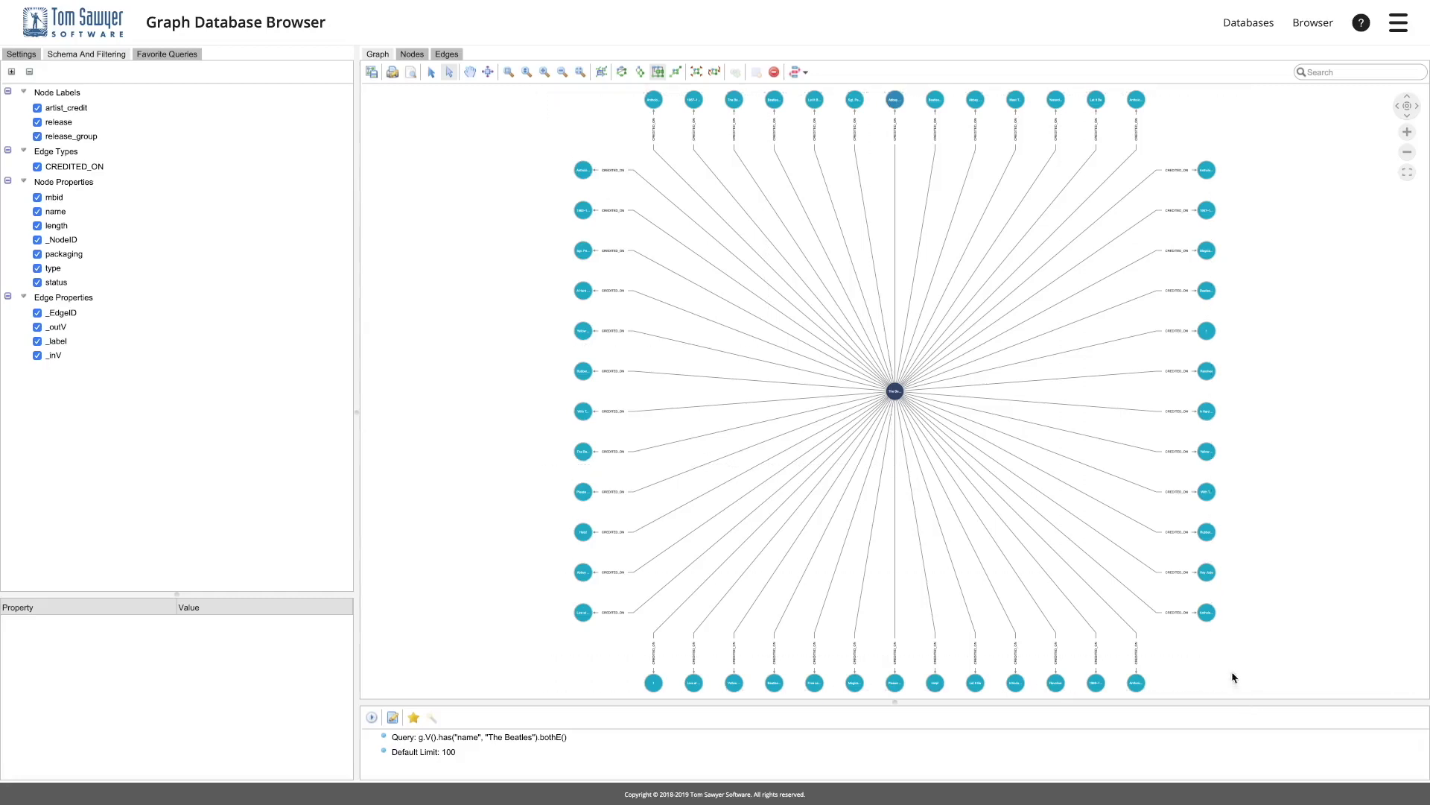
Step: Load the bottom-right release's neighbours and redraw the graph in a circular layout
{"action": "right_click", "coordinate": [1209, 616]}
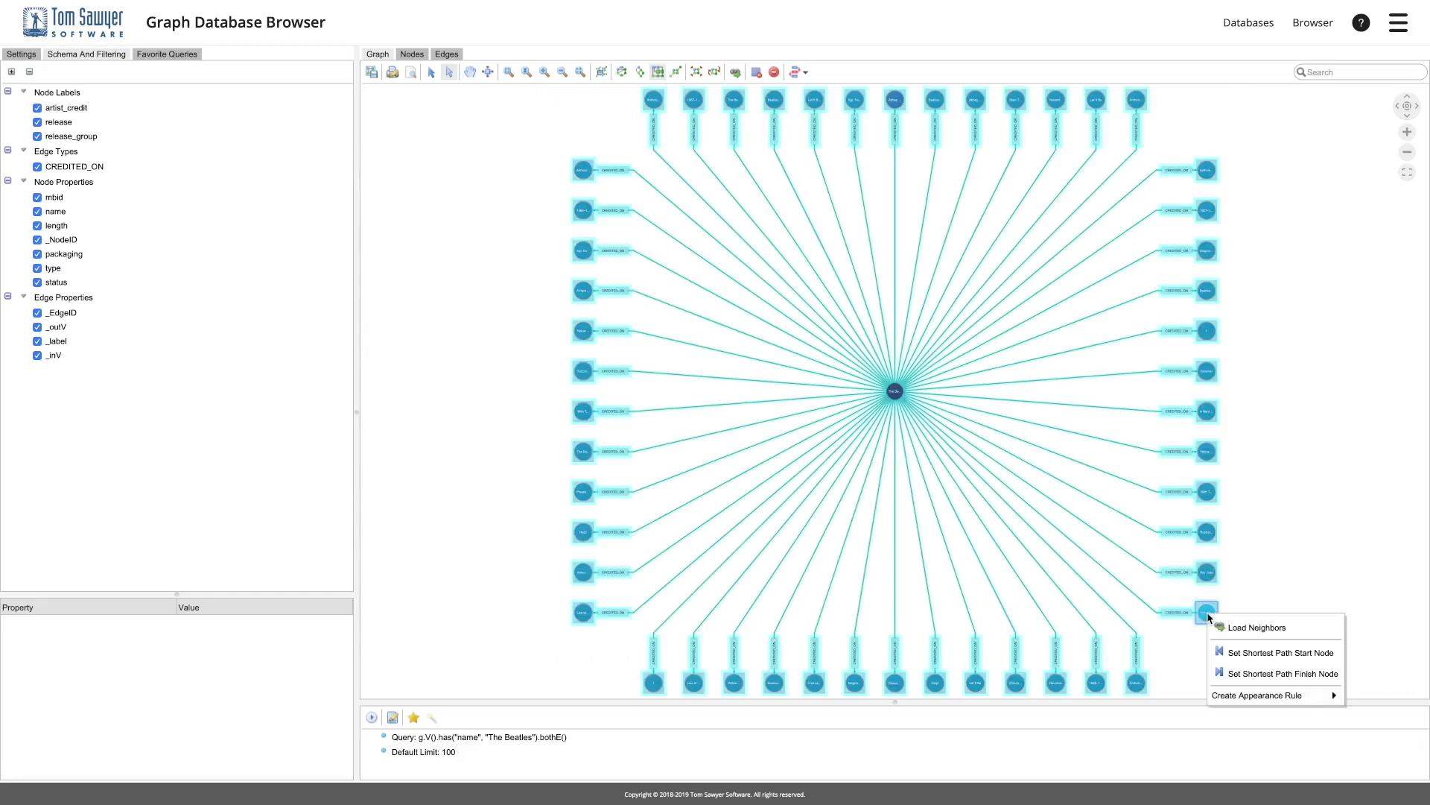
{"action": "left_click", "coordinate": [1251, 632]}
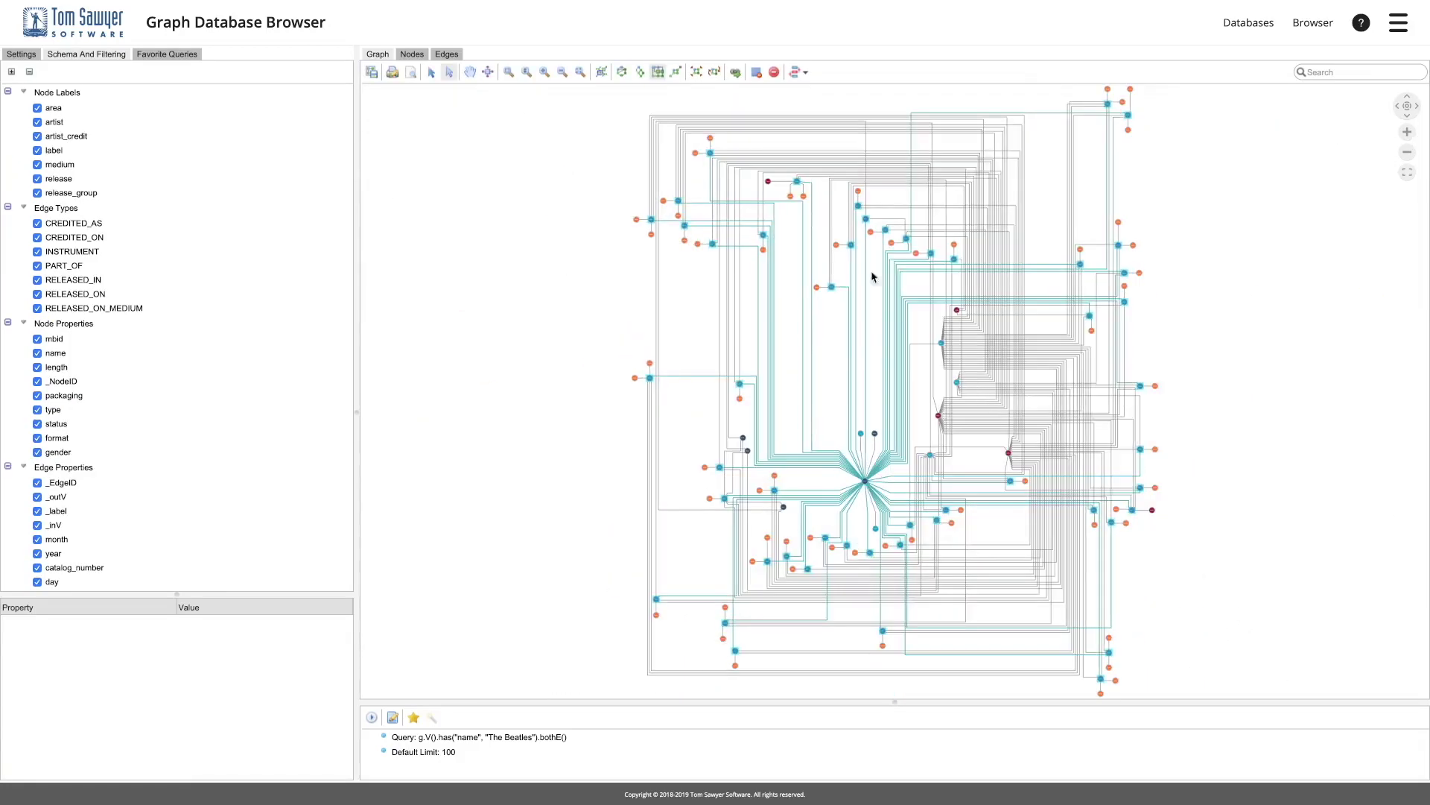
{"action": "left_click", "coordinate": [621, 72]}
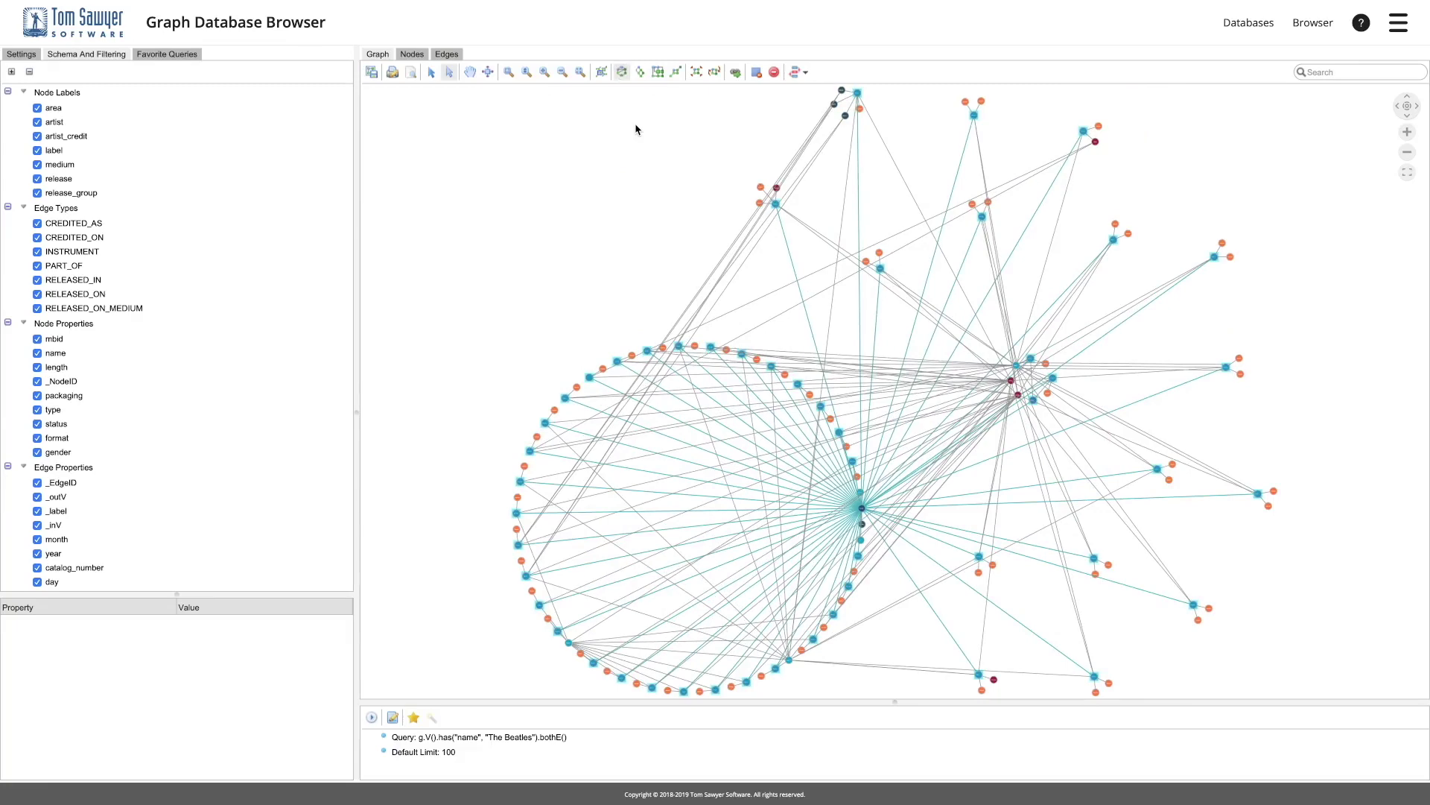
Step: Deselect the central node, try the symmetric layout, then return to the orthogonal layout
{"action": "left_click", "coordinate": [635, 129]}
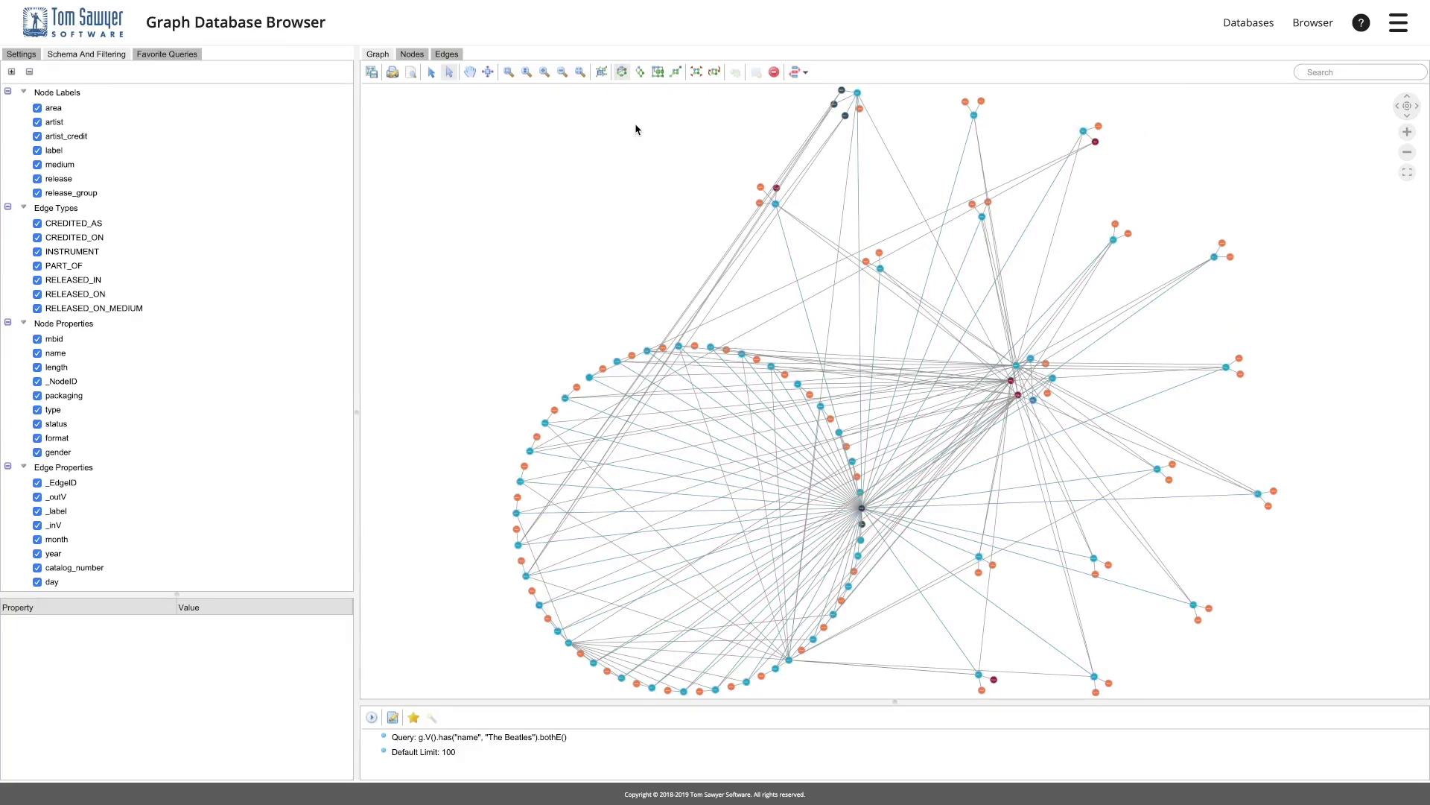
{"action": "left_click", "coordinate": [676, 72]}
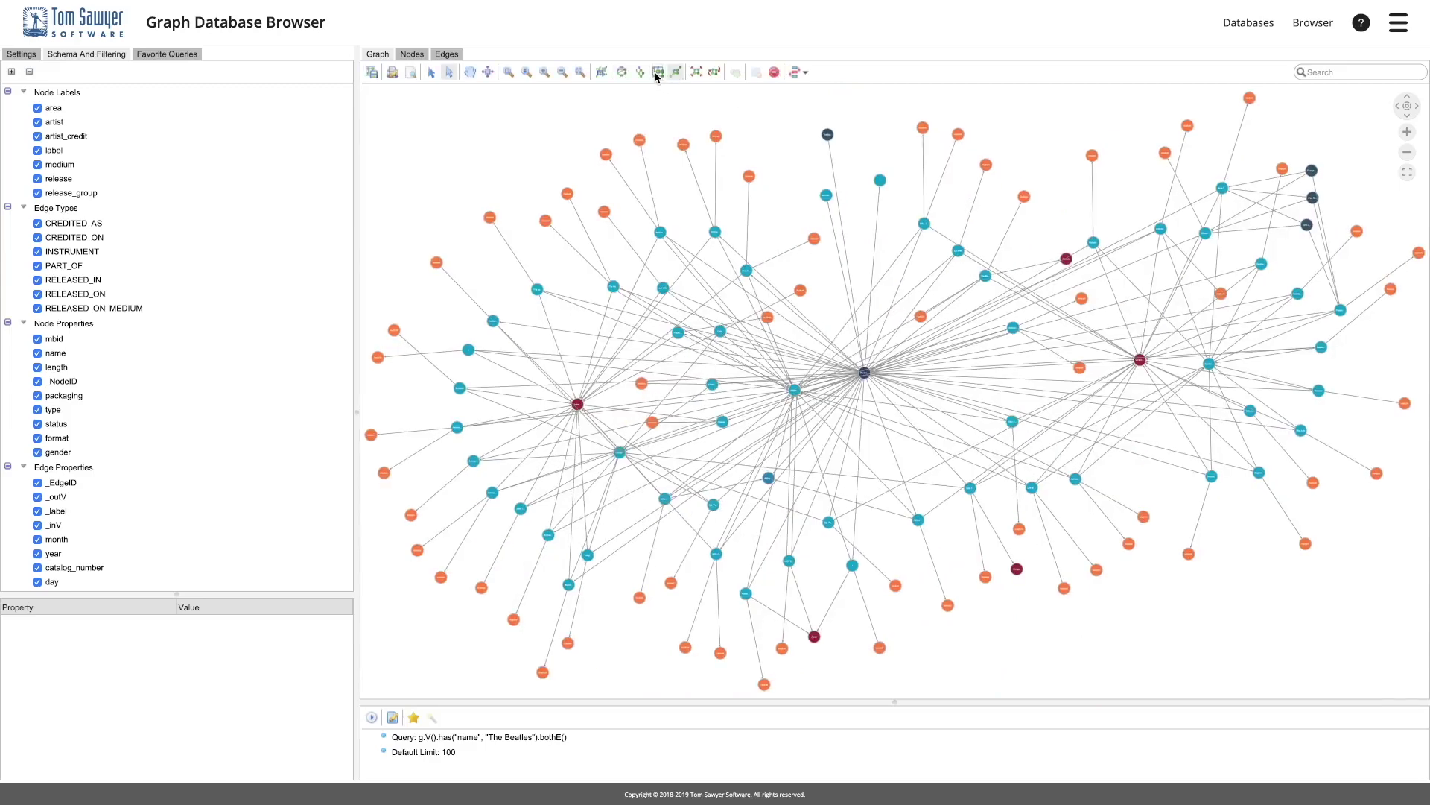
{"action": "left_click", "coordinate": [657, 72]}
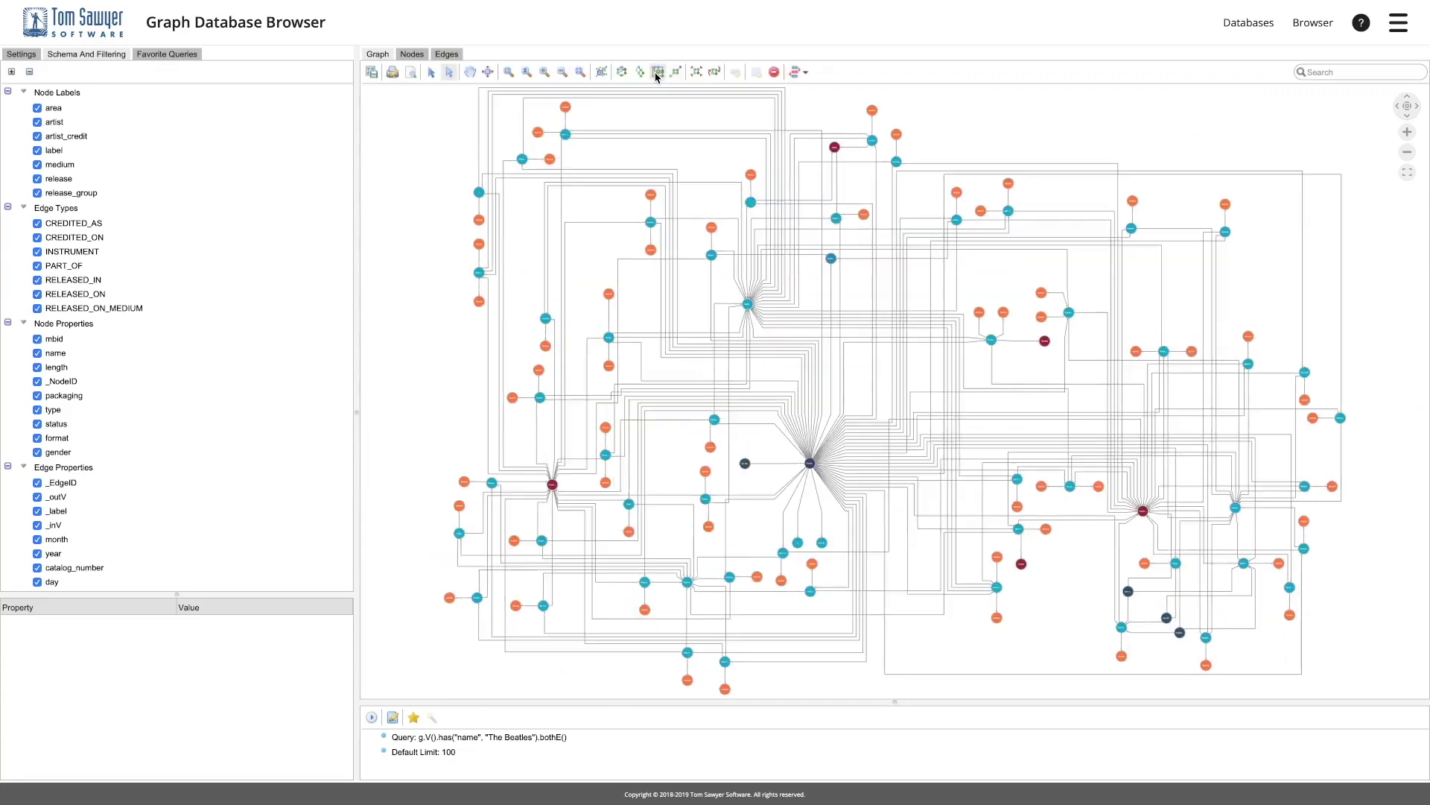
{"action": "left_click", "coordinate": [805, 73]}
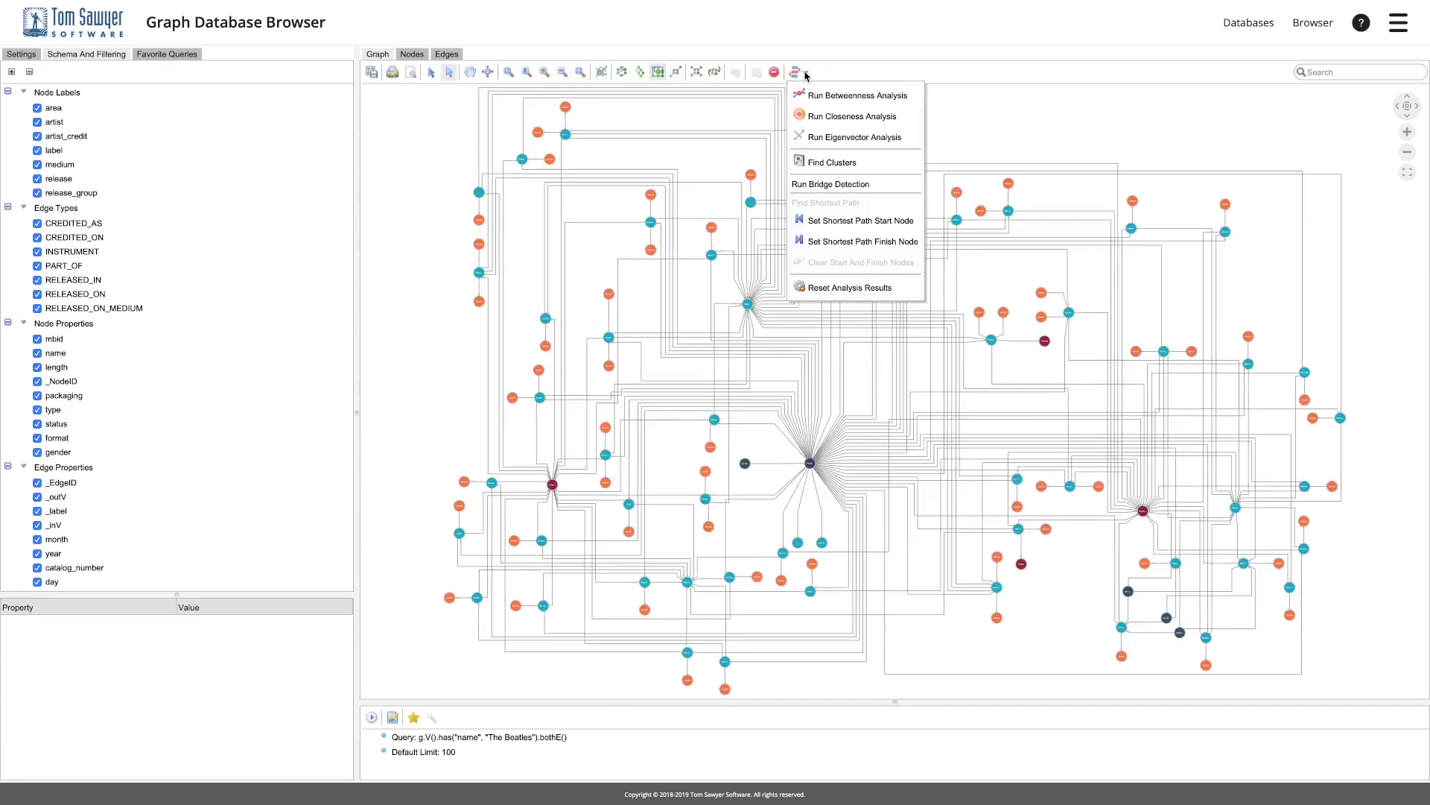
{"action": "left_click", "coordinate": [822, 96]}
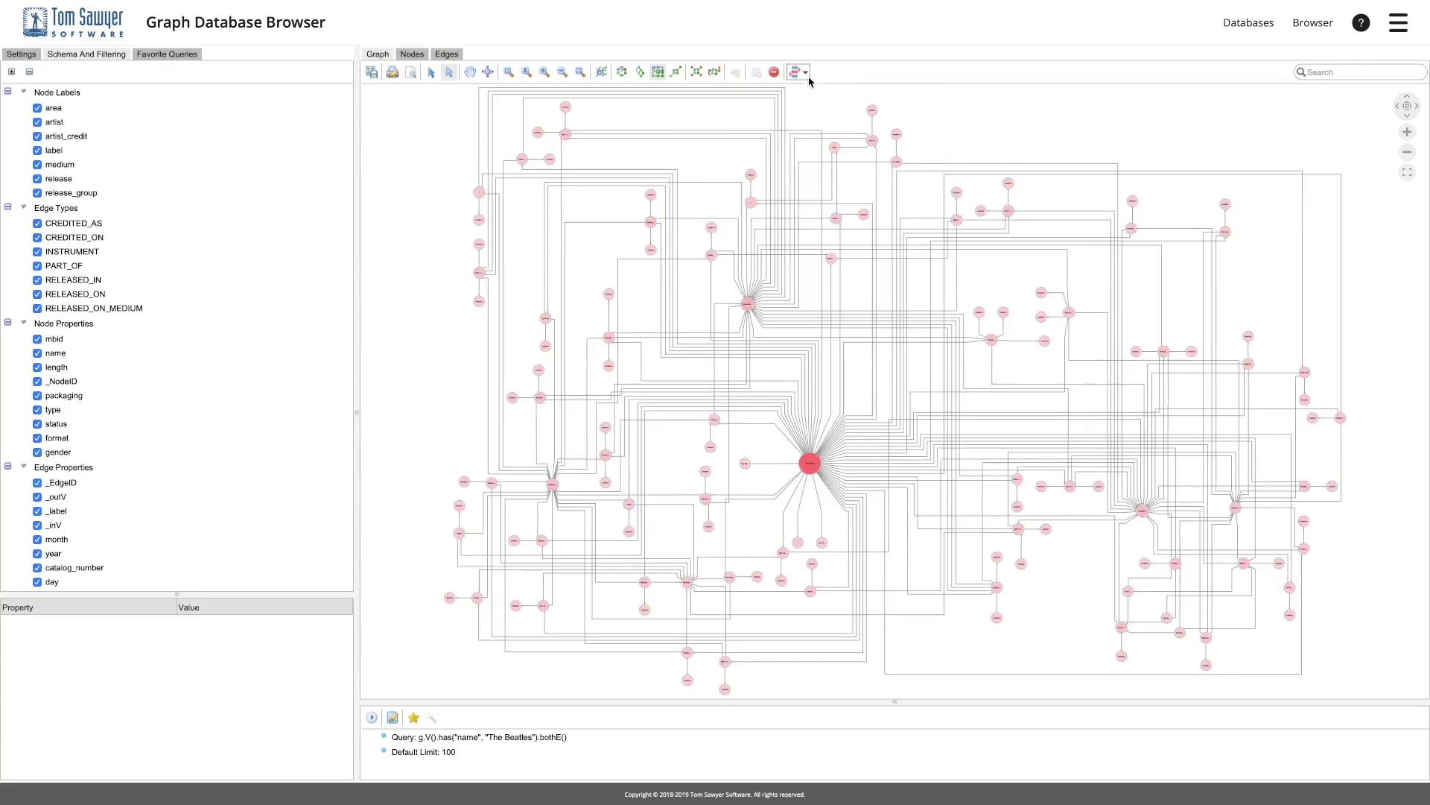
{"action": "left_click", "coordinate": [805, 72]}
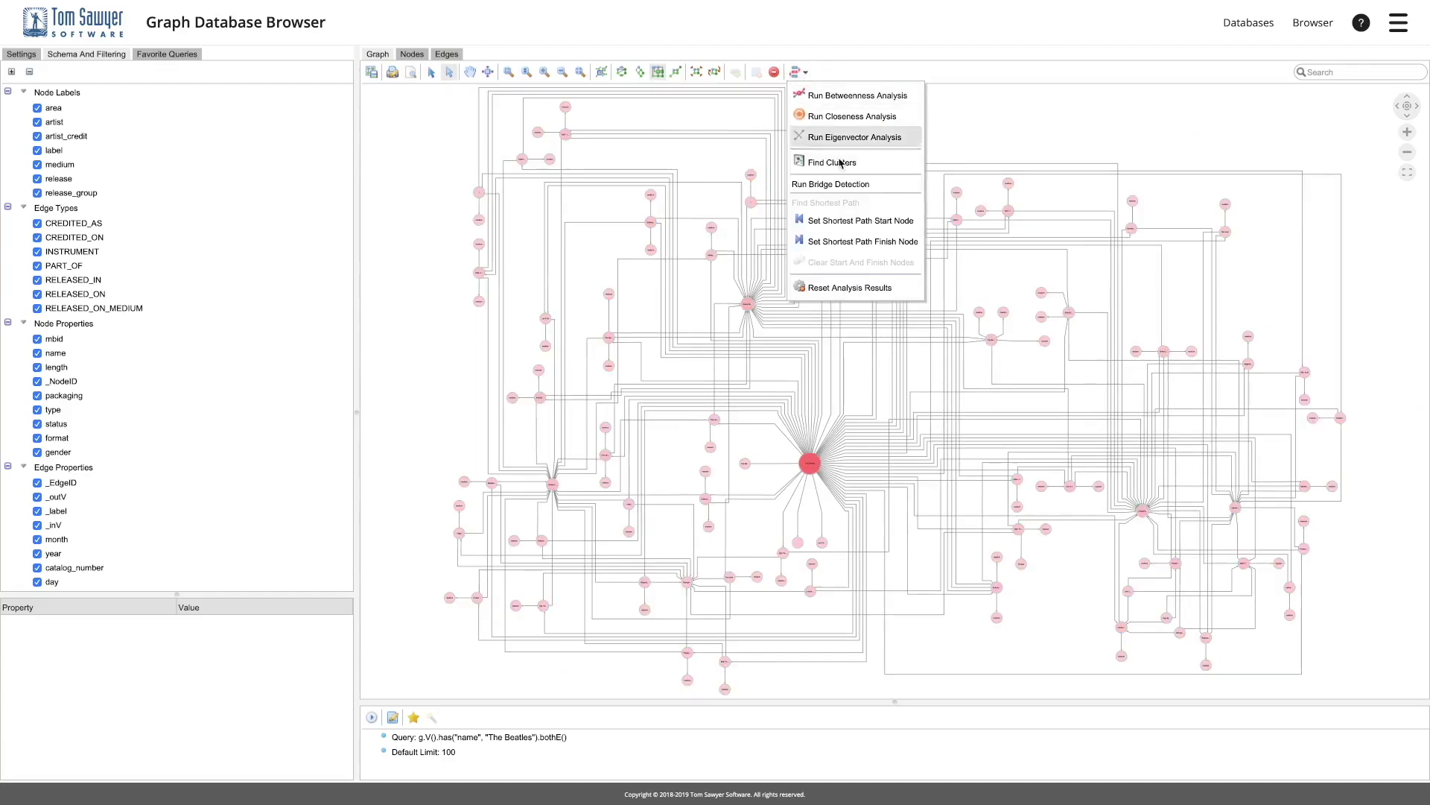
{"action": "left_click", "coordinate": [855, 291]}
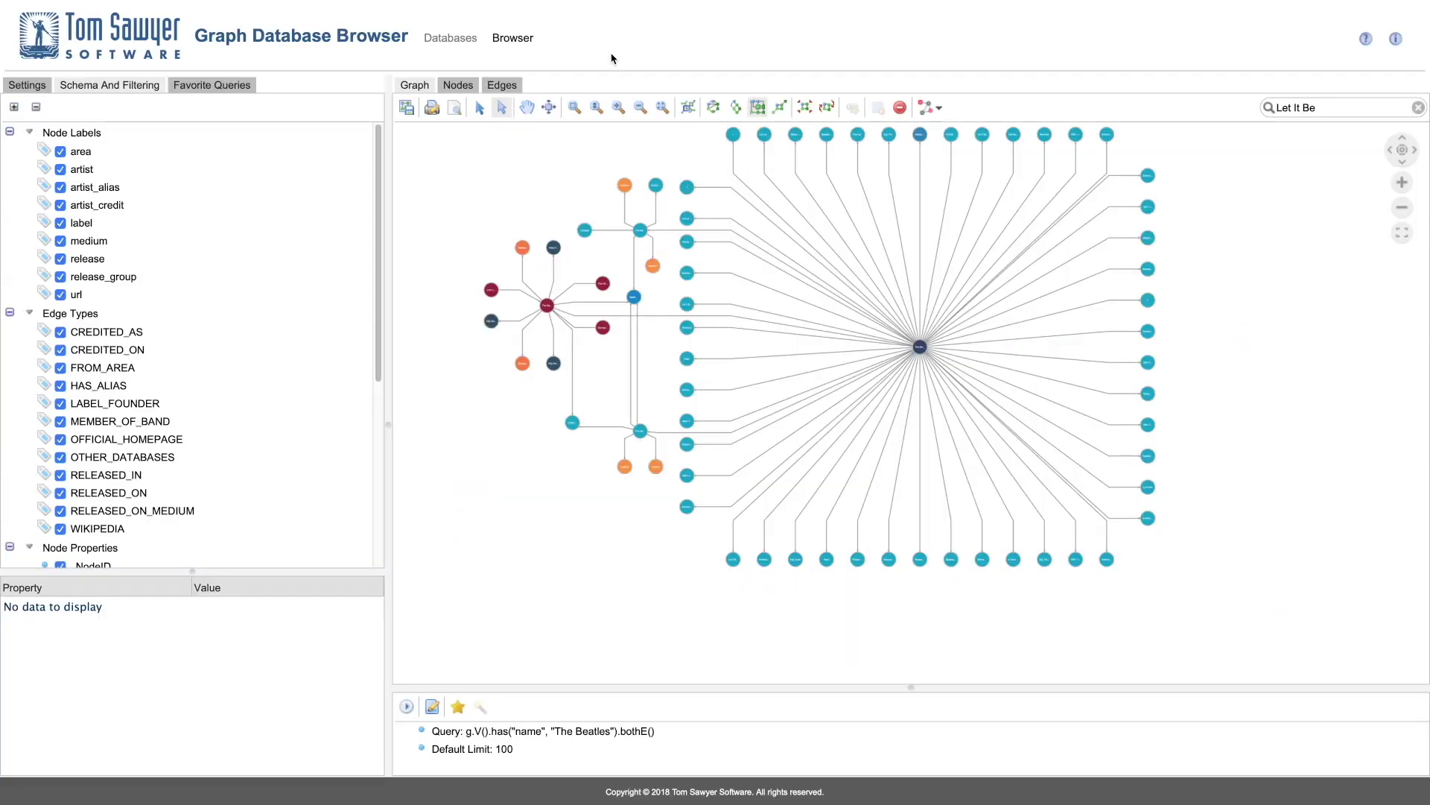
Step: Clear the Let It Be search and load the neighbours of the Anthology 3 release
{"action": "left_click", "coordinate": [662, 109]}
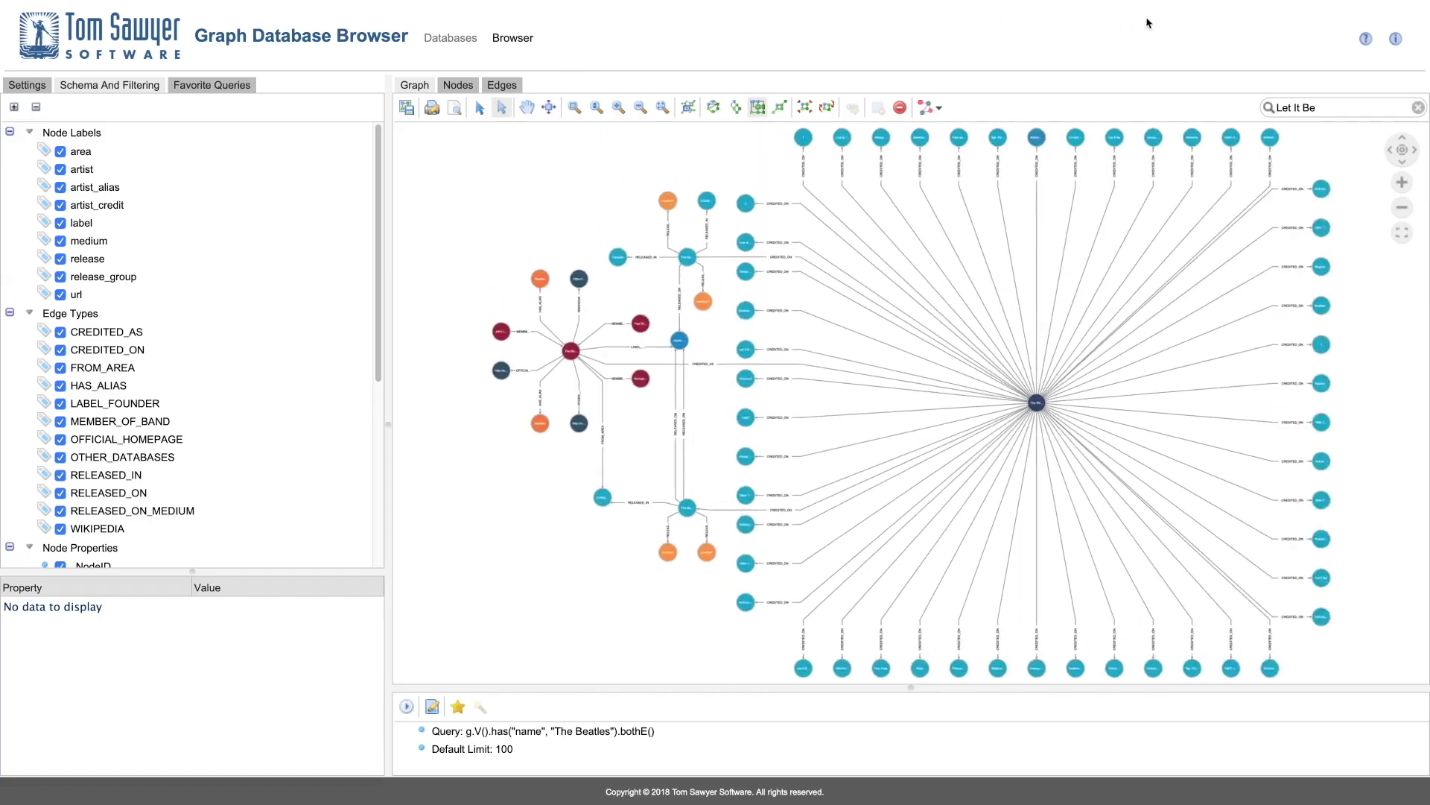
{"action": "left_click", "coordinate": [1418, 107]}
{"action": "left_click", "coordinate": [1322, 190]}
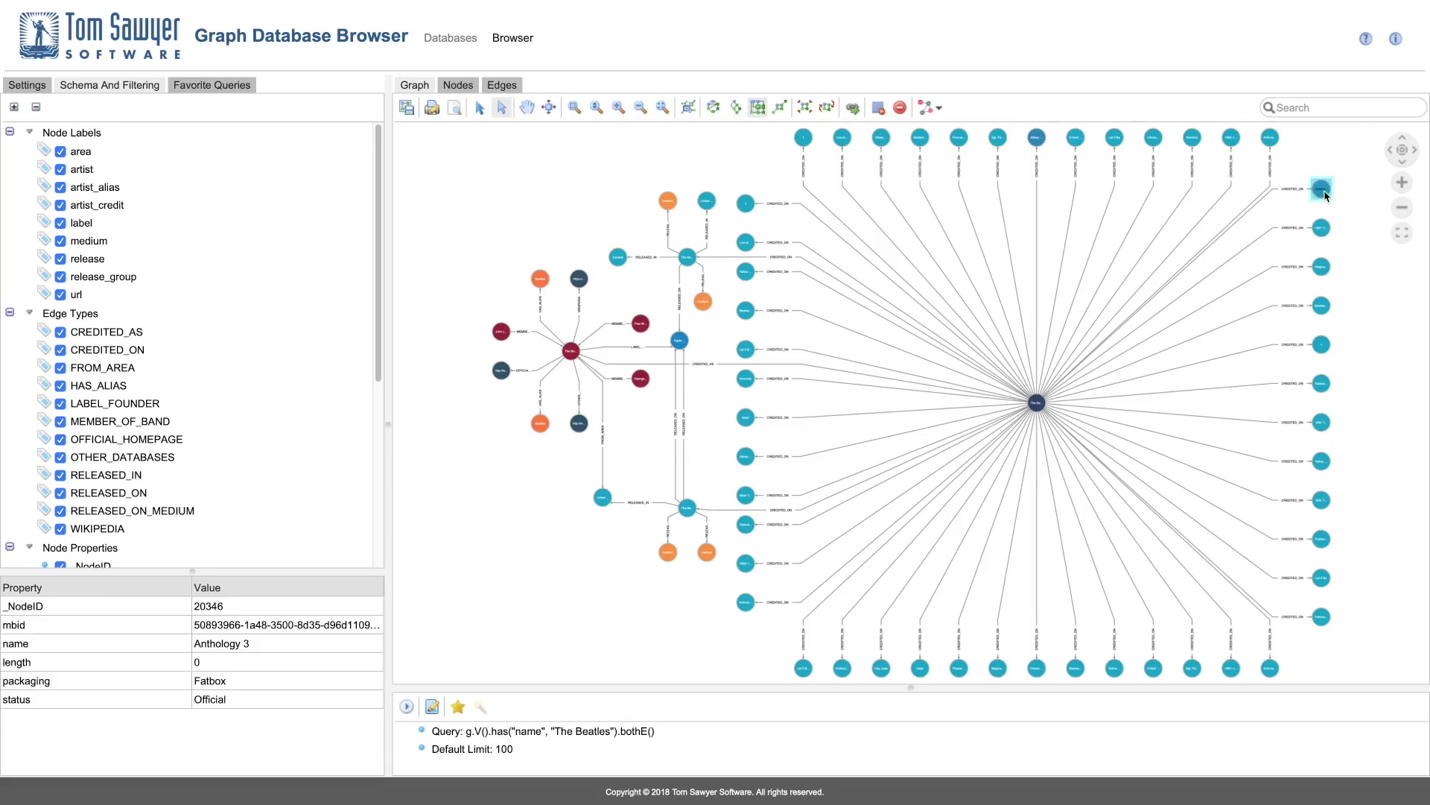
{"action": "right_click", "coordinate": [1325, 194]}
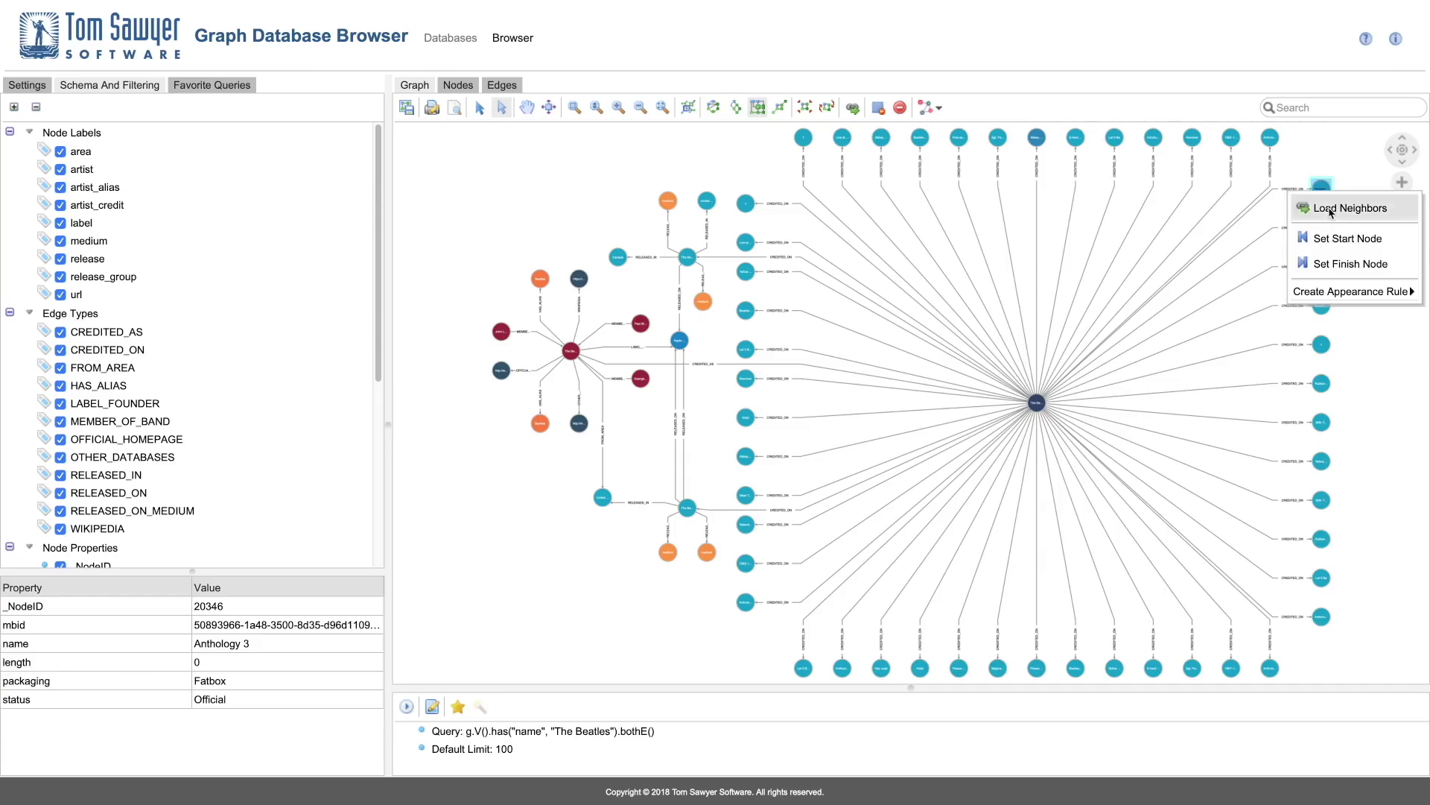
{"action": "left_click", "coordinate": [1330, 212]}
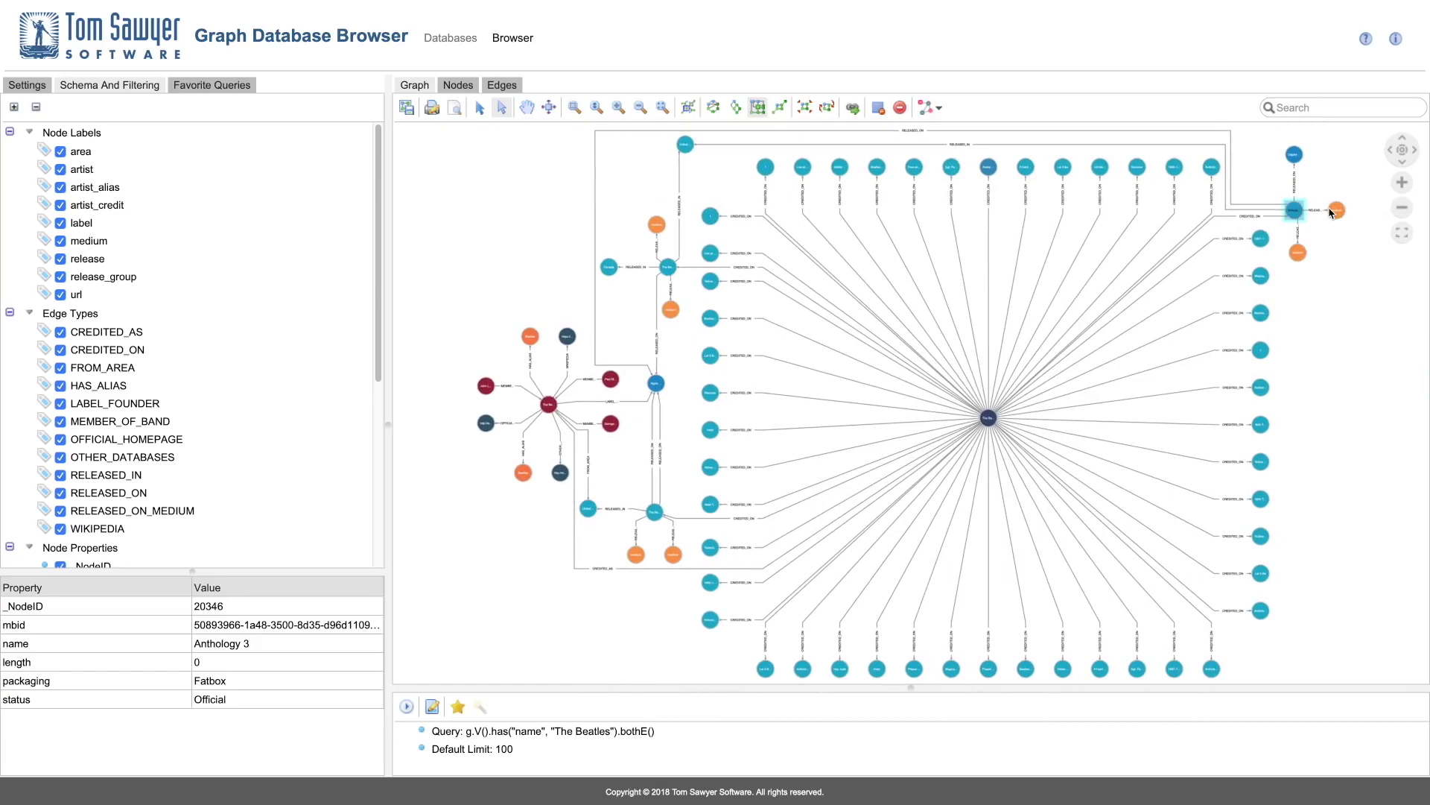
Step: Select the column of releases on the right and load all their neighbours
{"action": "left_click", "coordinate": [1315, 280]}
{"action": "left_click_drag", "start_coordinate": [1240, 222], "coordinate": [1329, 639]}
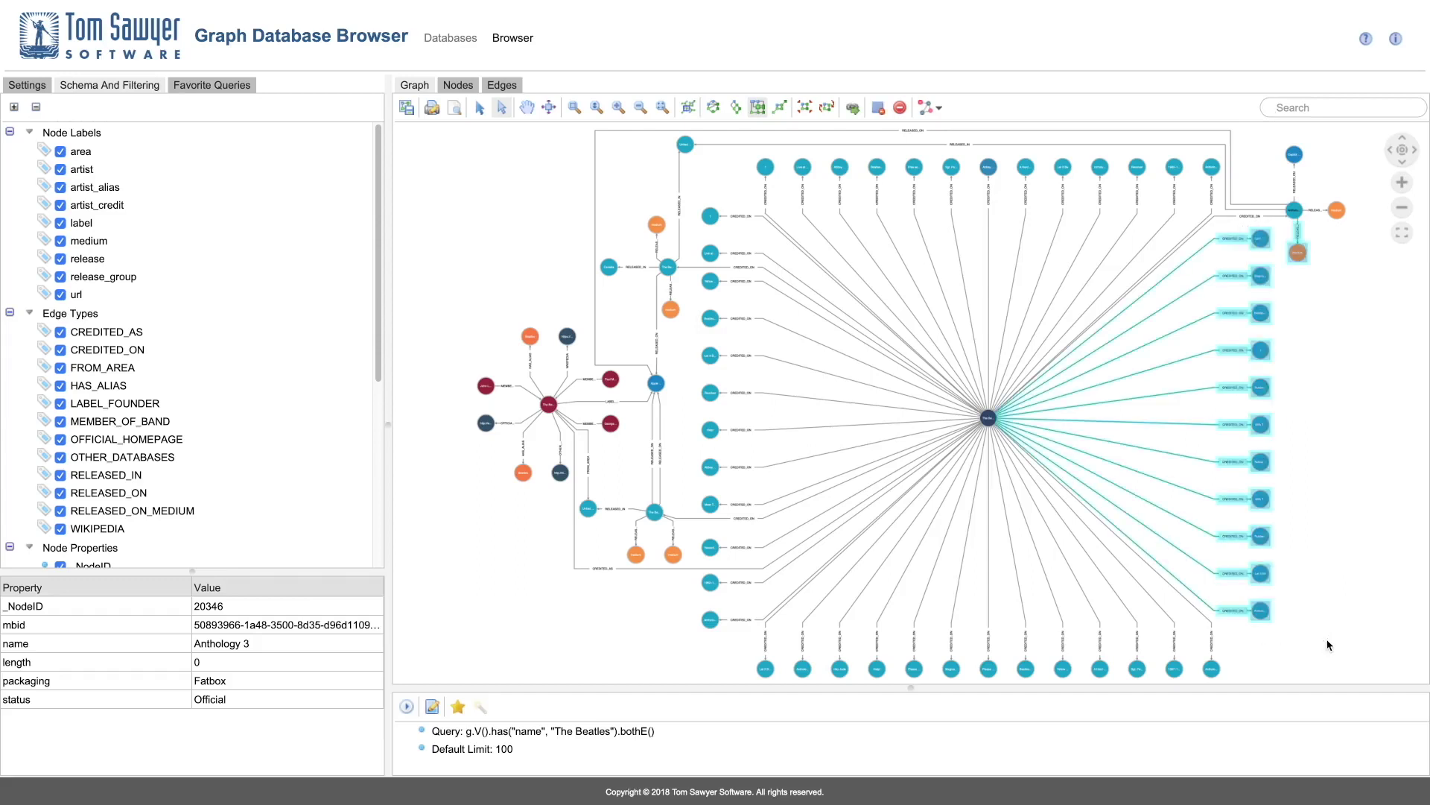
{"action": "right_click", "coordinate": [1262, 612]}
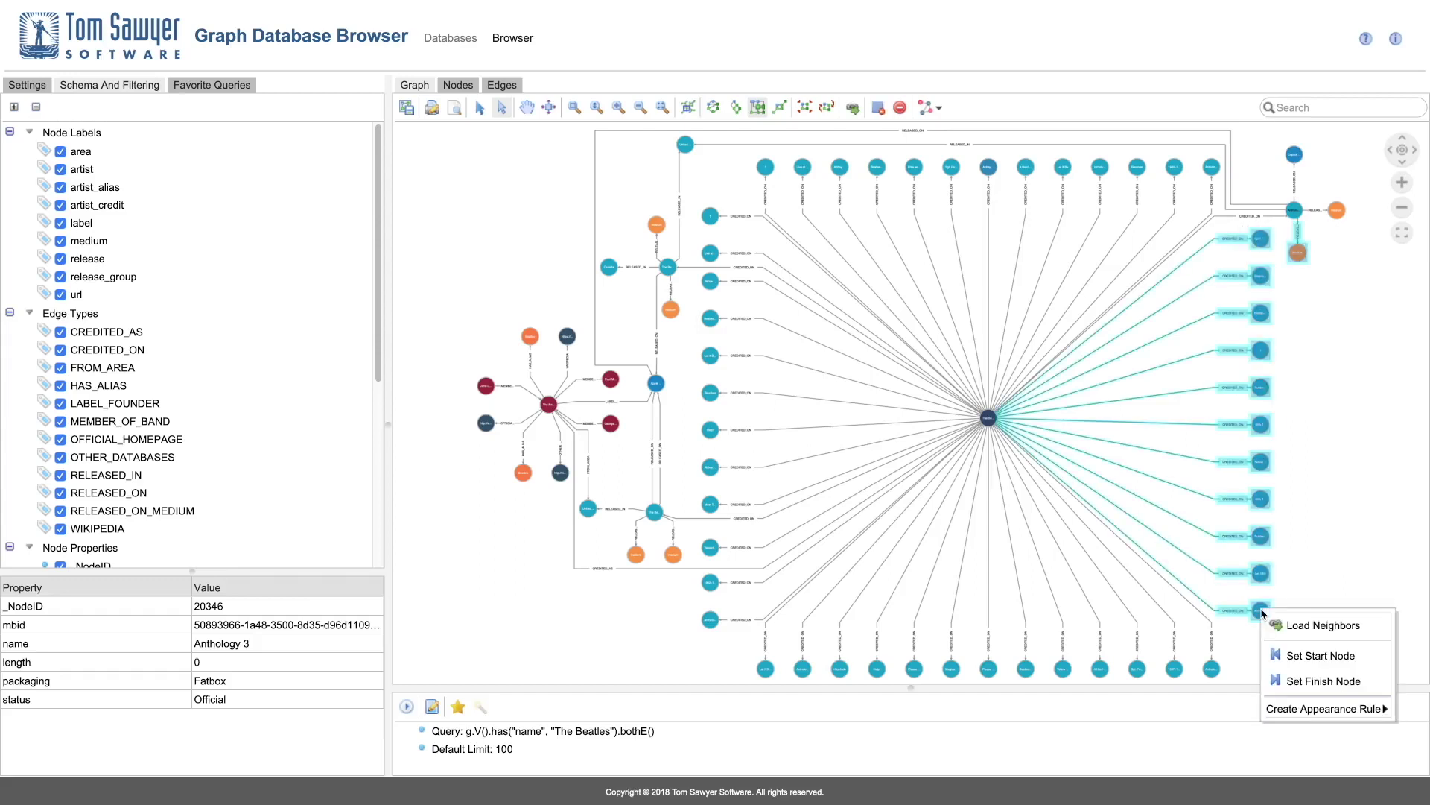
{"action": "left_click", "coordinate": [1311, 626]}
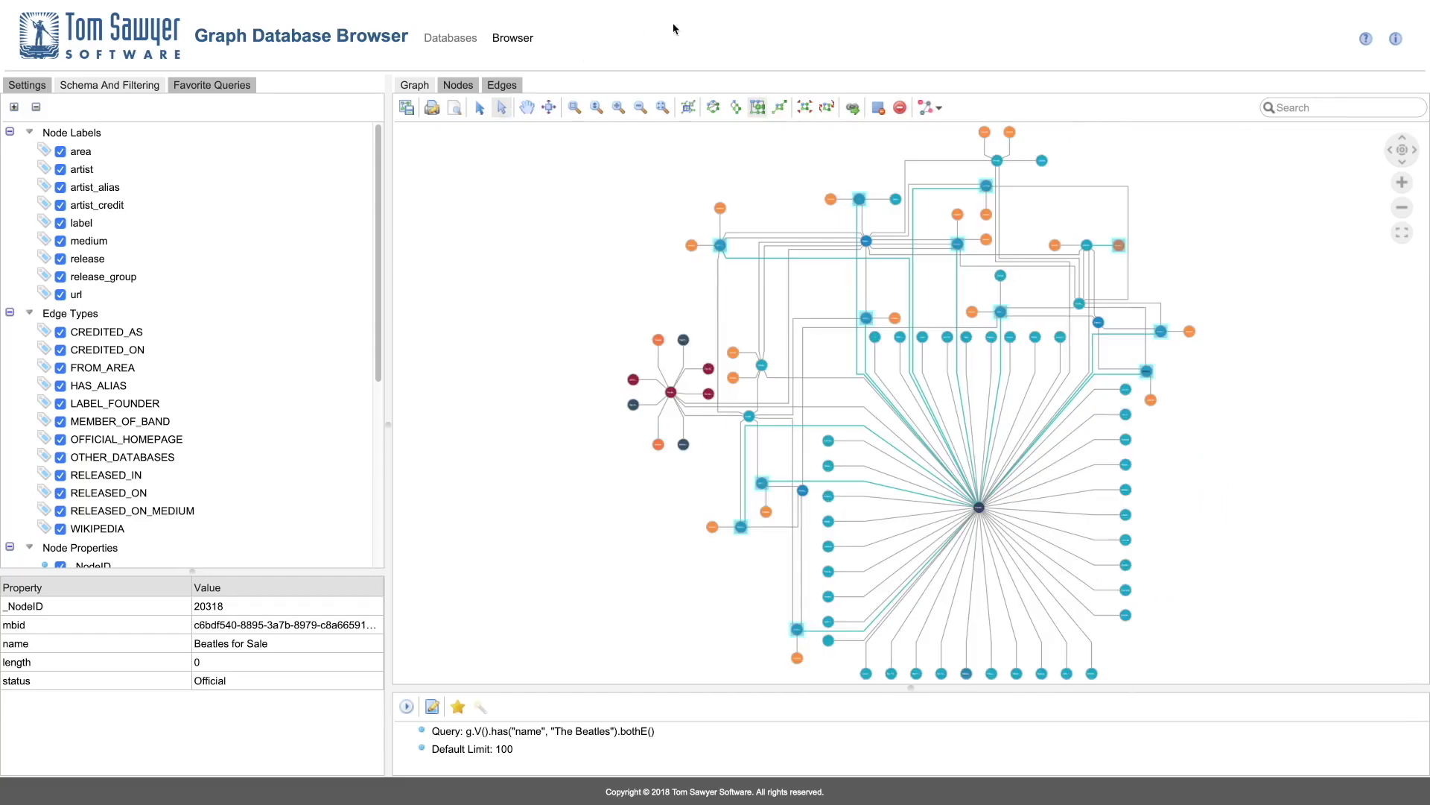
Step: Search for 'Lennon', jump to the John Lennon node, then clear the search text
{"action": "left_click", "coordinate": [1175, 144]}
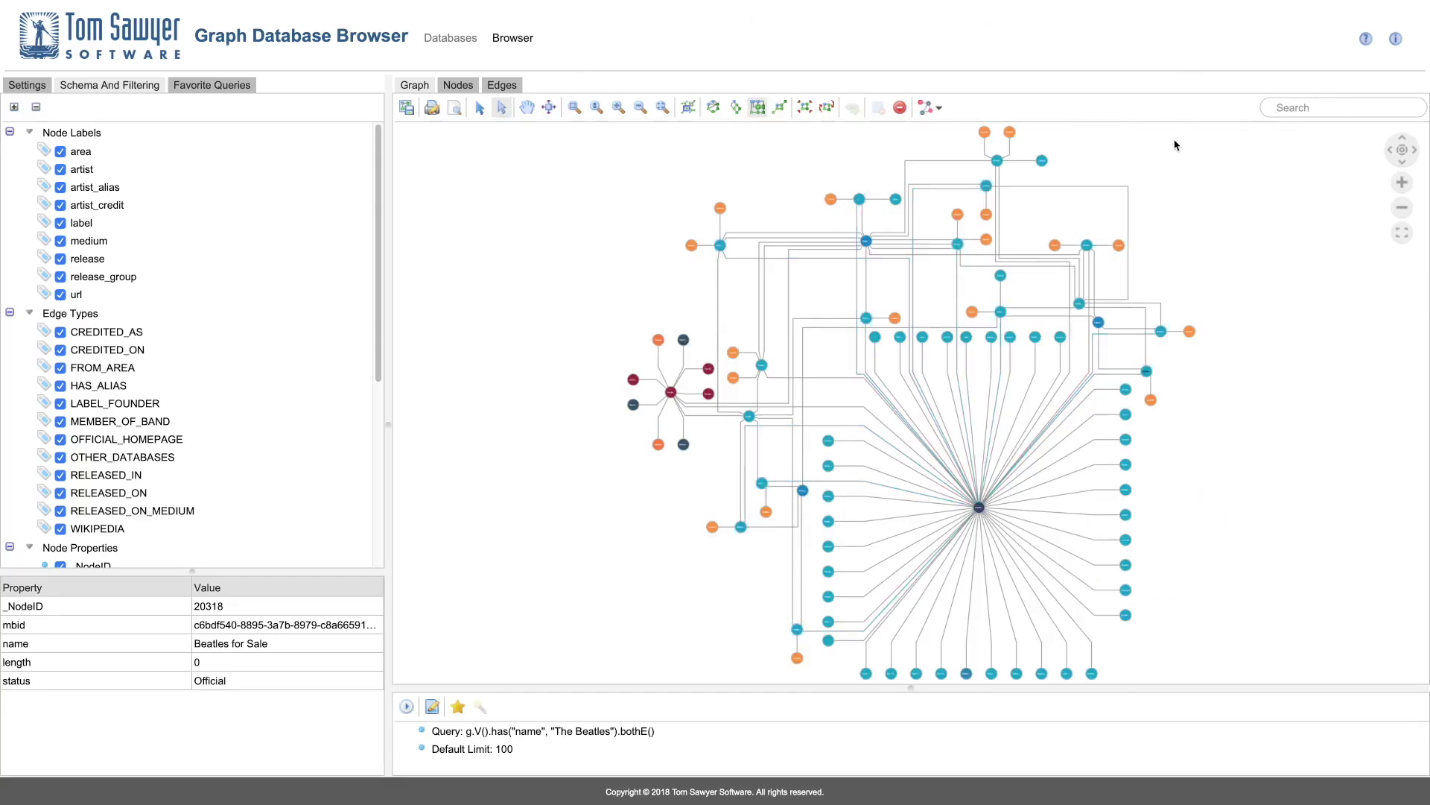
{"action": "left_click", "coordinate": [1324, 109]}
{"action": "type", "text": "Lennon"}
{"action": "left_click", "coordinate": [1304, 146]}
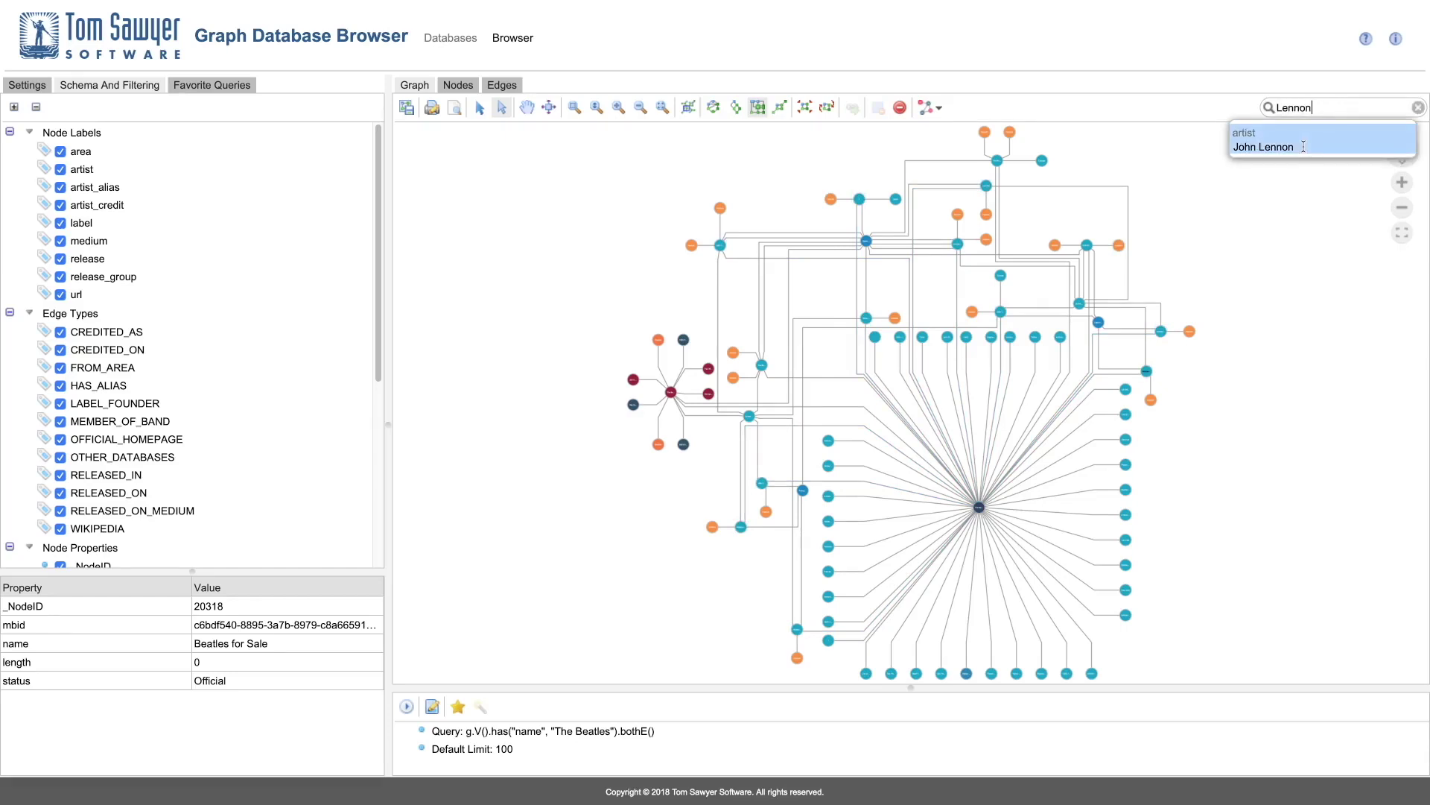
{"action": "double_click", "coordinate": [1333, 108]}
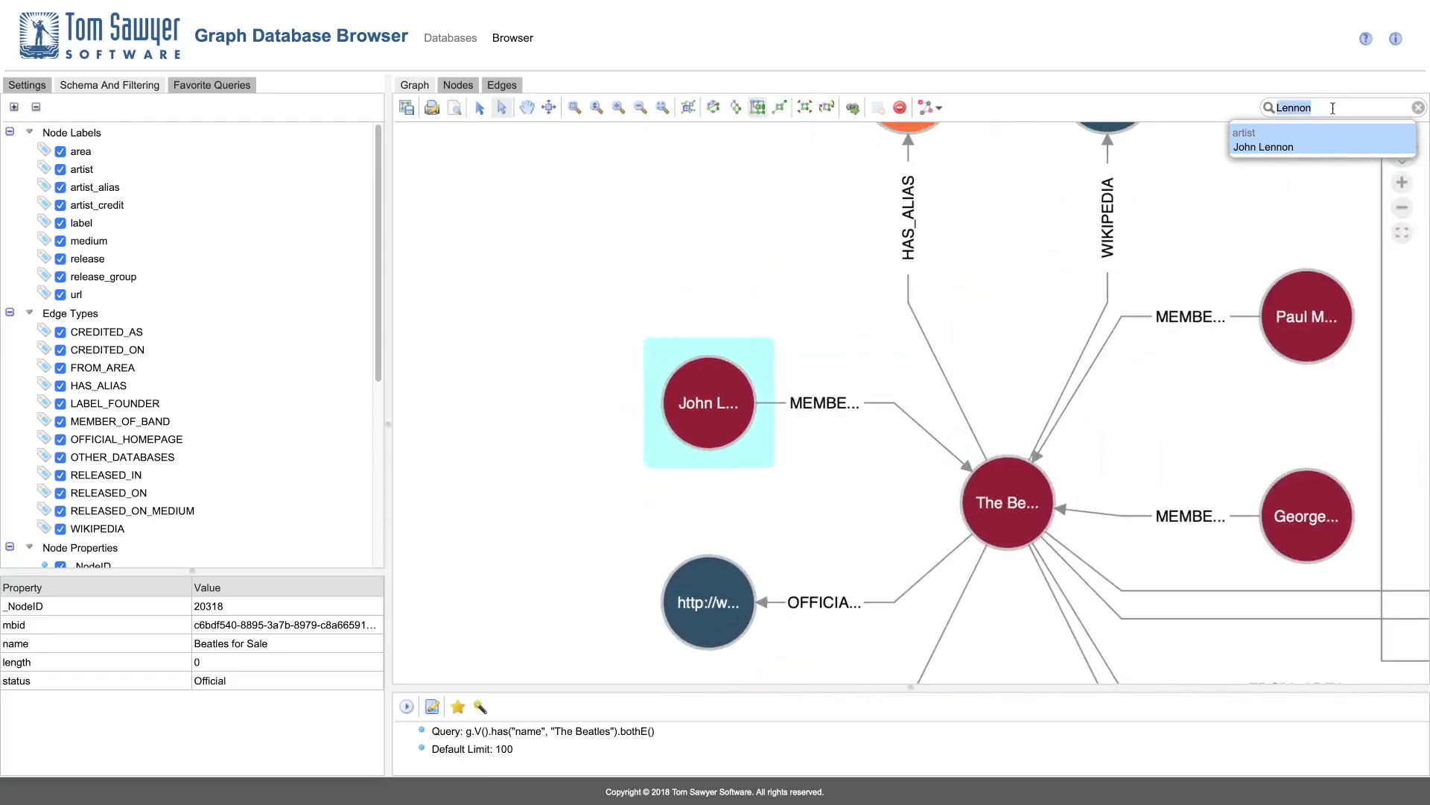
{"action": "key", "text": "BackSpace"}
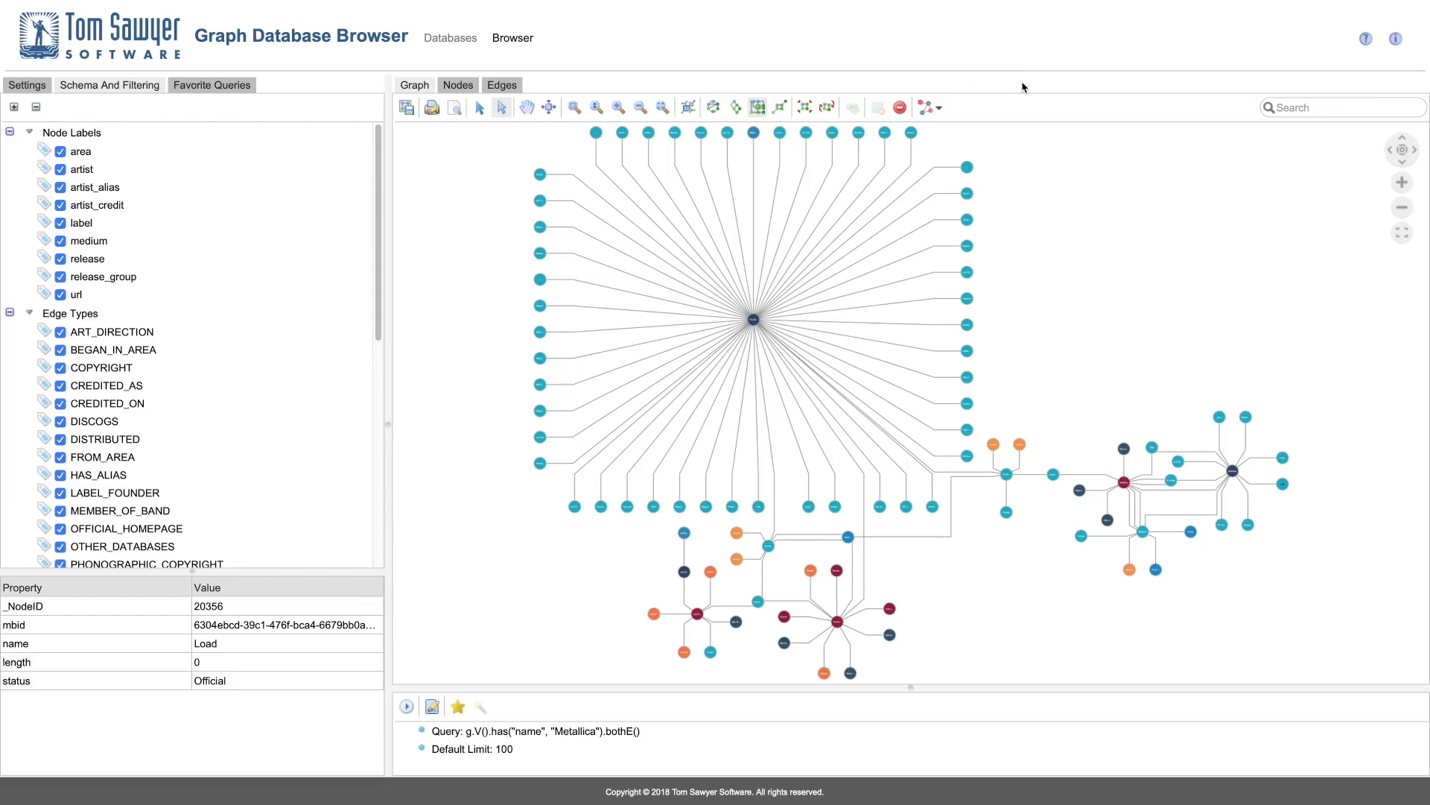
{"action": "left_click", "coordinate": [938, 108]}
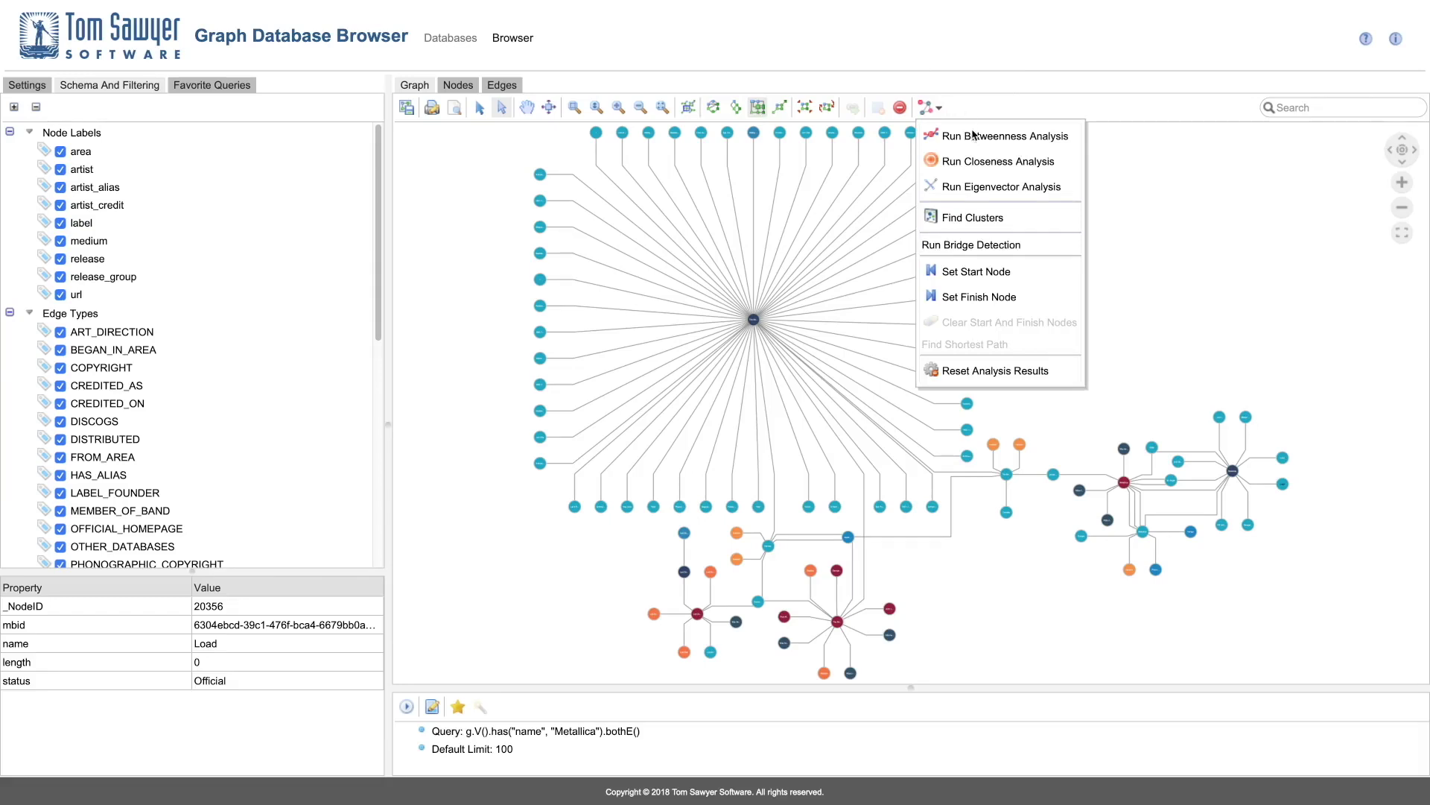
{"action": "left_click", "coordinate": [976, 140]}
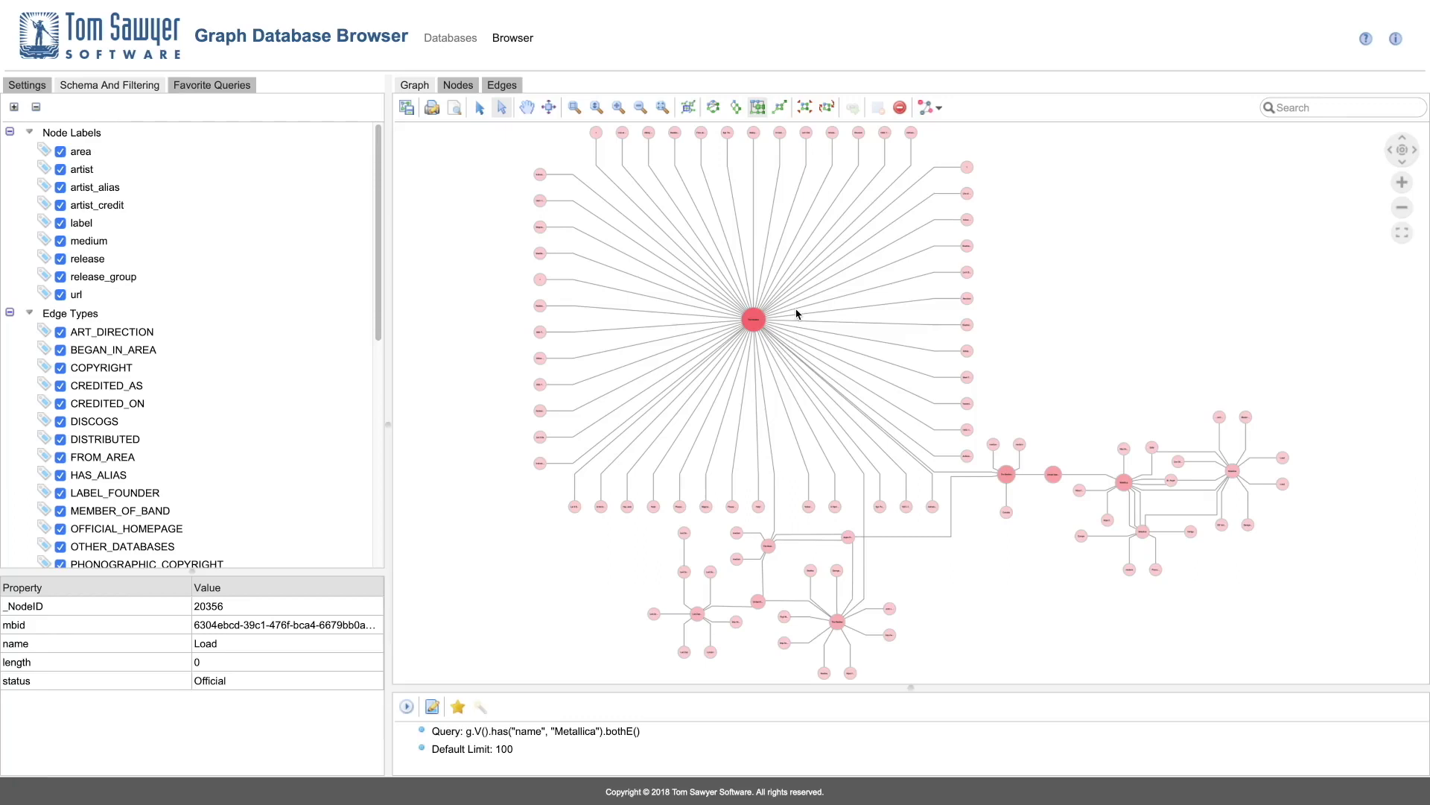
{"action": "left_click", "coordinate": [688, 108]}
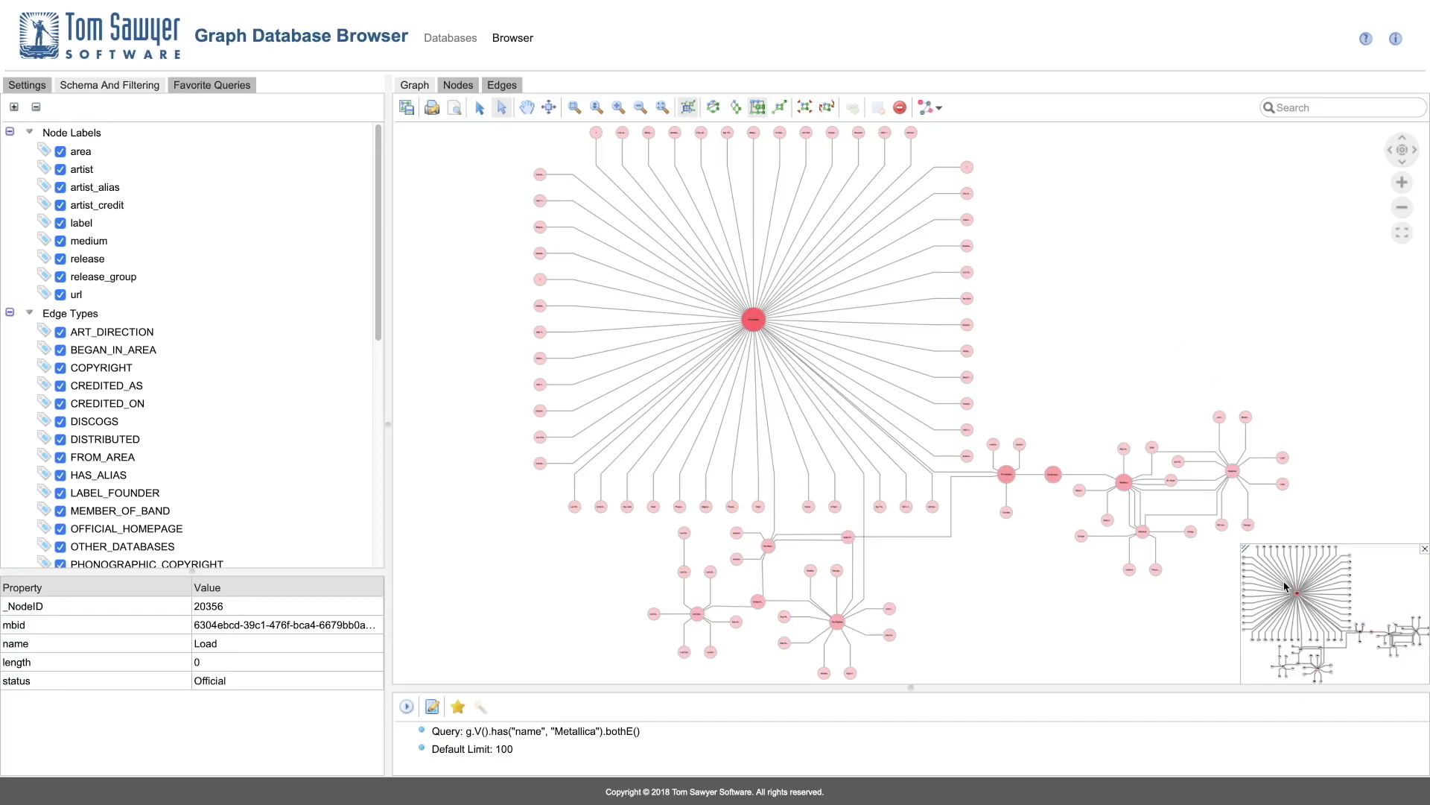
{"action": "left_click_drag", "start_coordinate": [1285, 587], "coordinate": [1319, 602]}
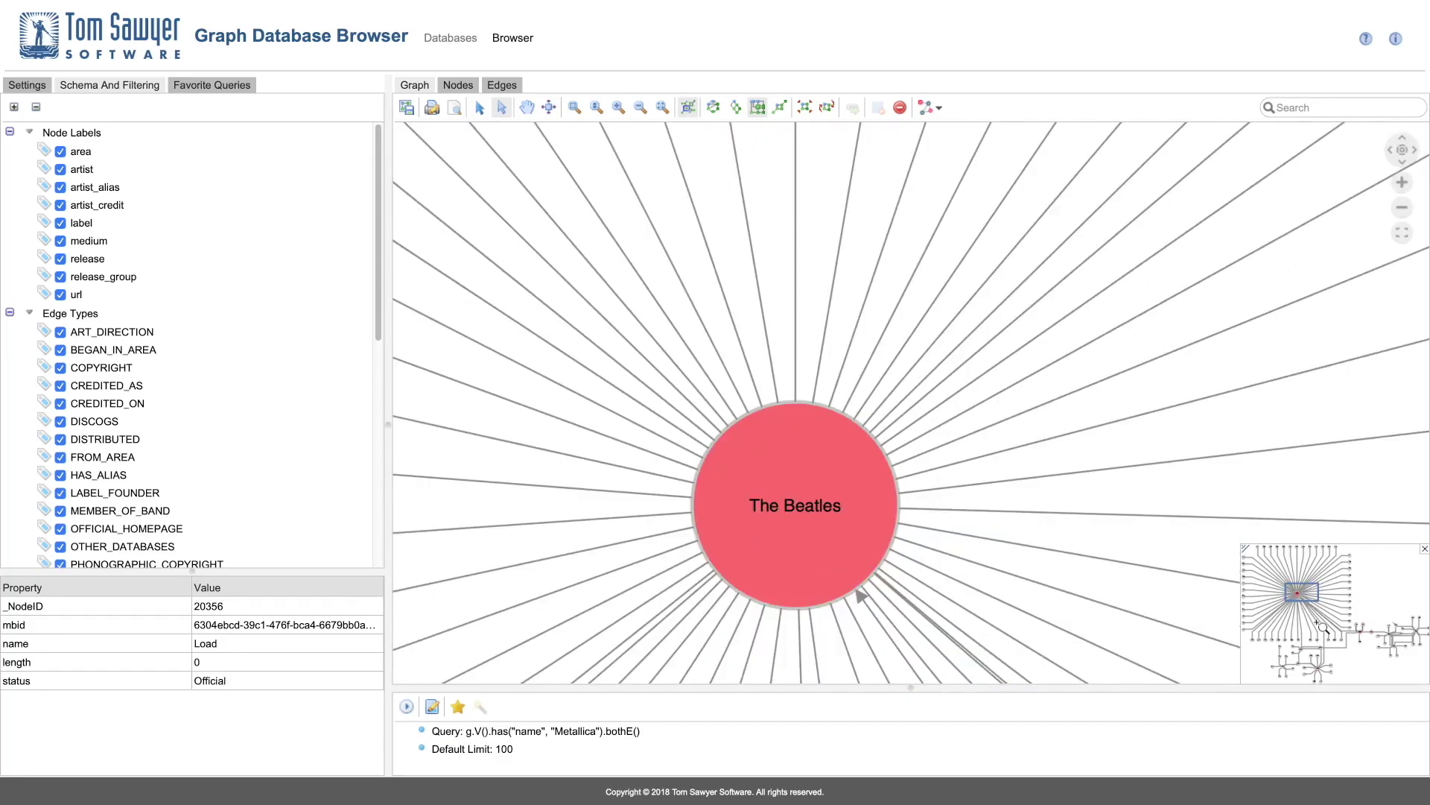
{"action": "left_click_drag", "start_coordinate": [1310, 594], "coordinate": [1319, 663]}
{"action": "left_click", "coordinate": [662, 107]}
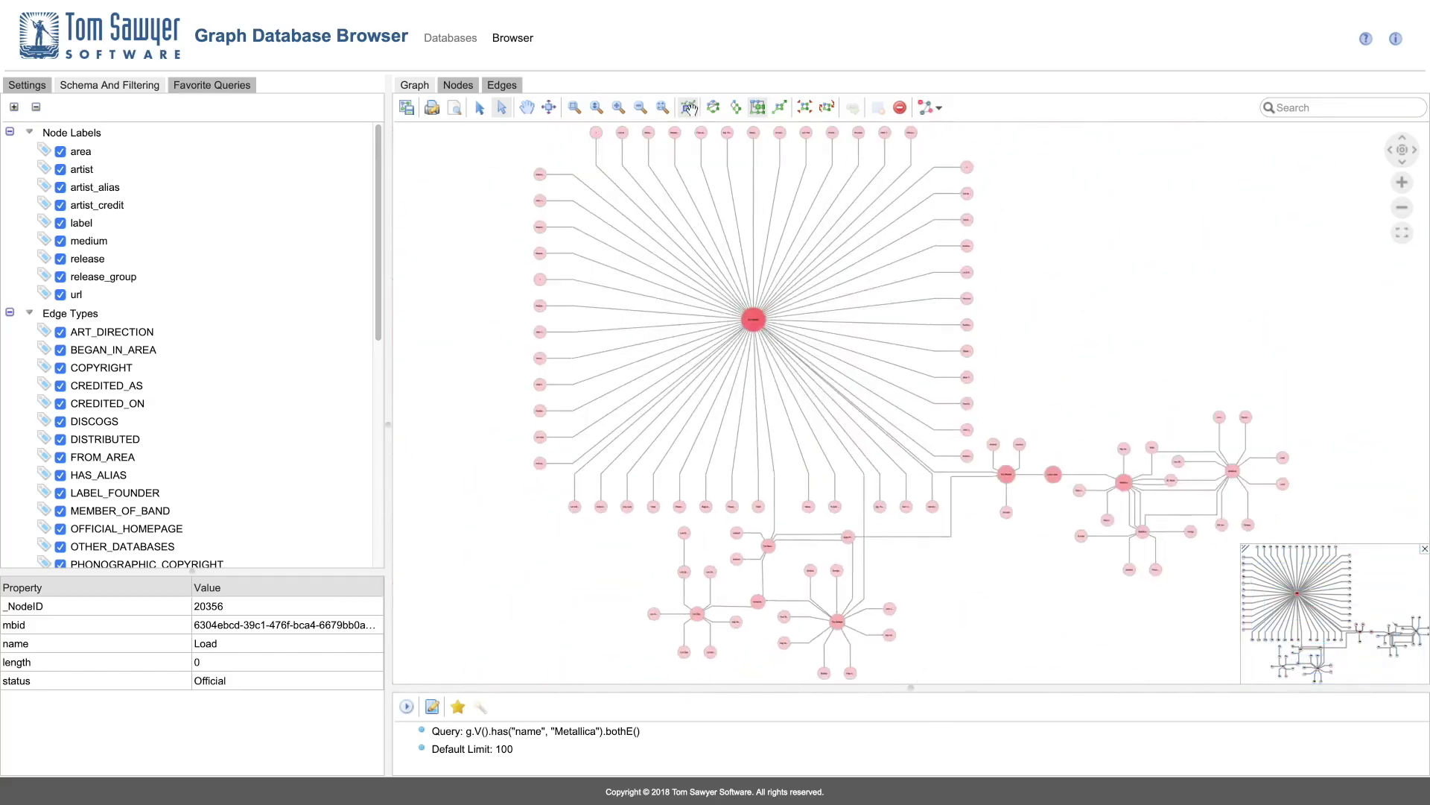
{"action": "left_click", "coordinate": [688, 107]}
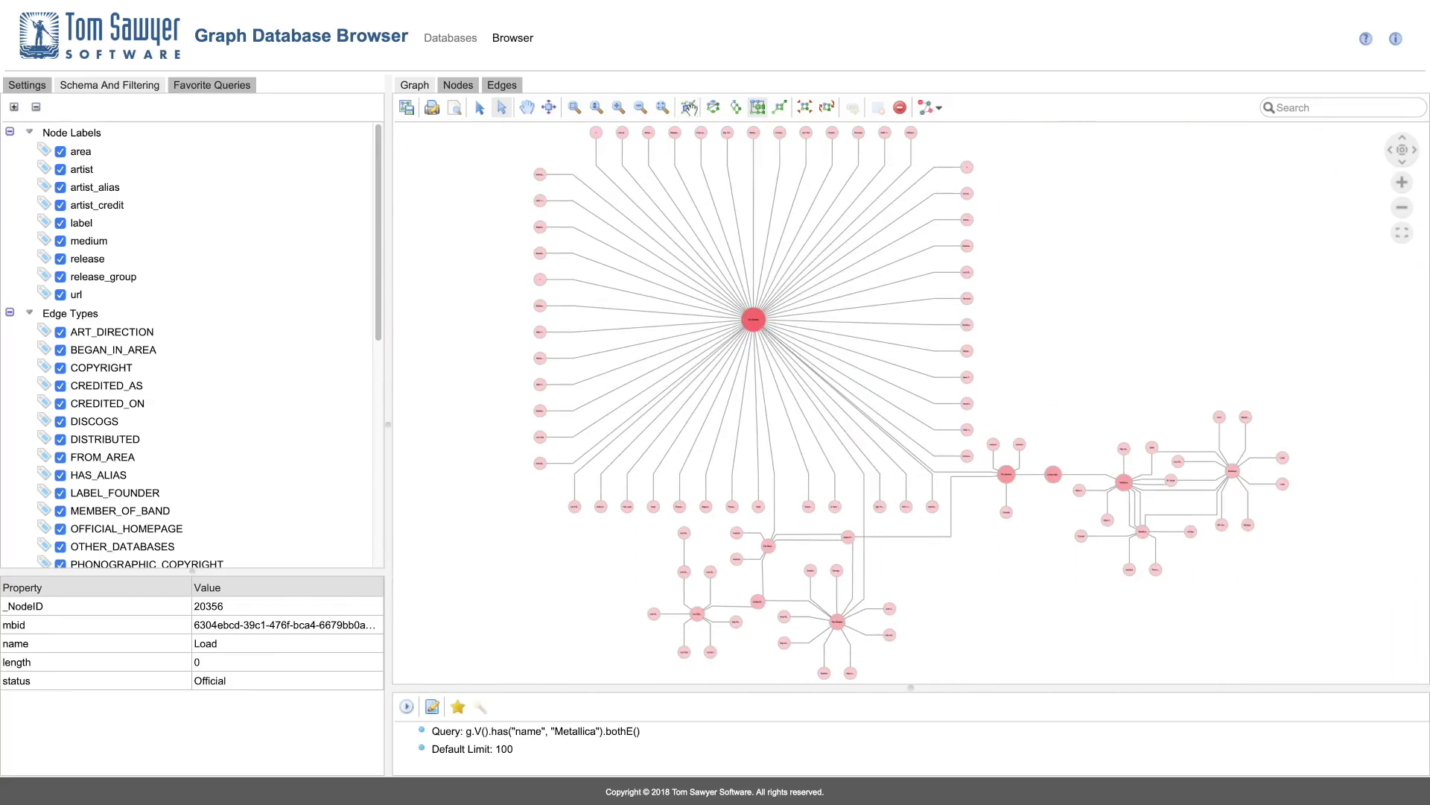
Step: Reset the previous analysis results, run bridge detection, then reset its results too
{"action": "left_click", "coordinate": [931, 109]}
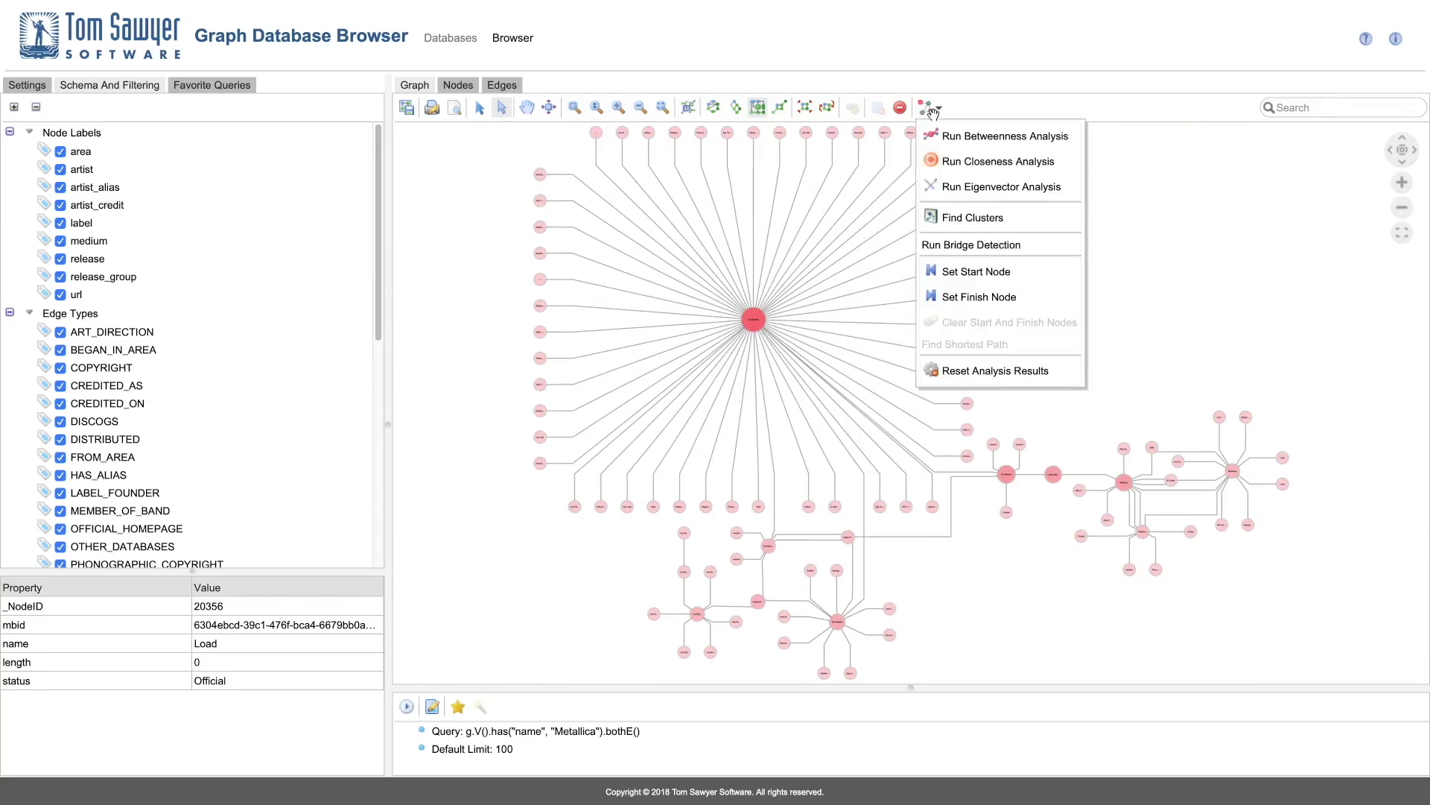
{"action": "left_click", "coordinate": [987, 371]}
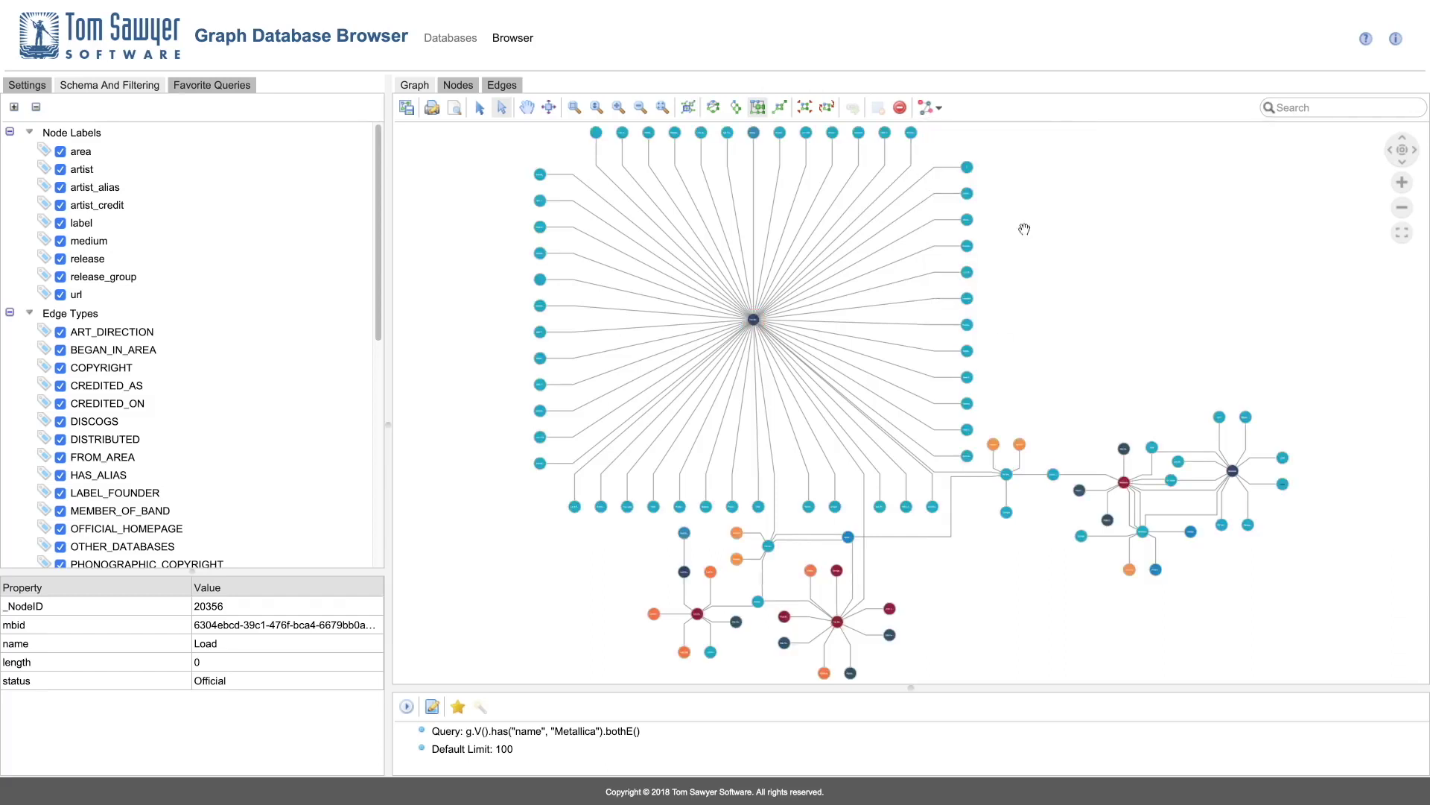
{"action": "left_click", "coordinate": [932, 108]}
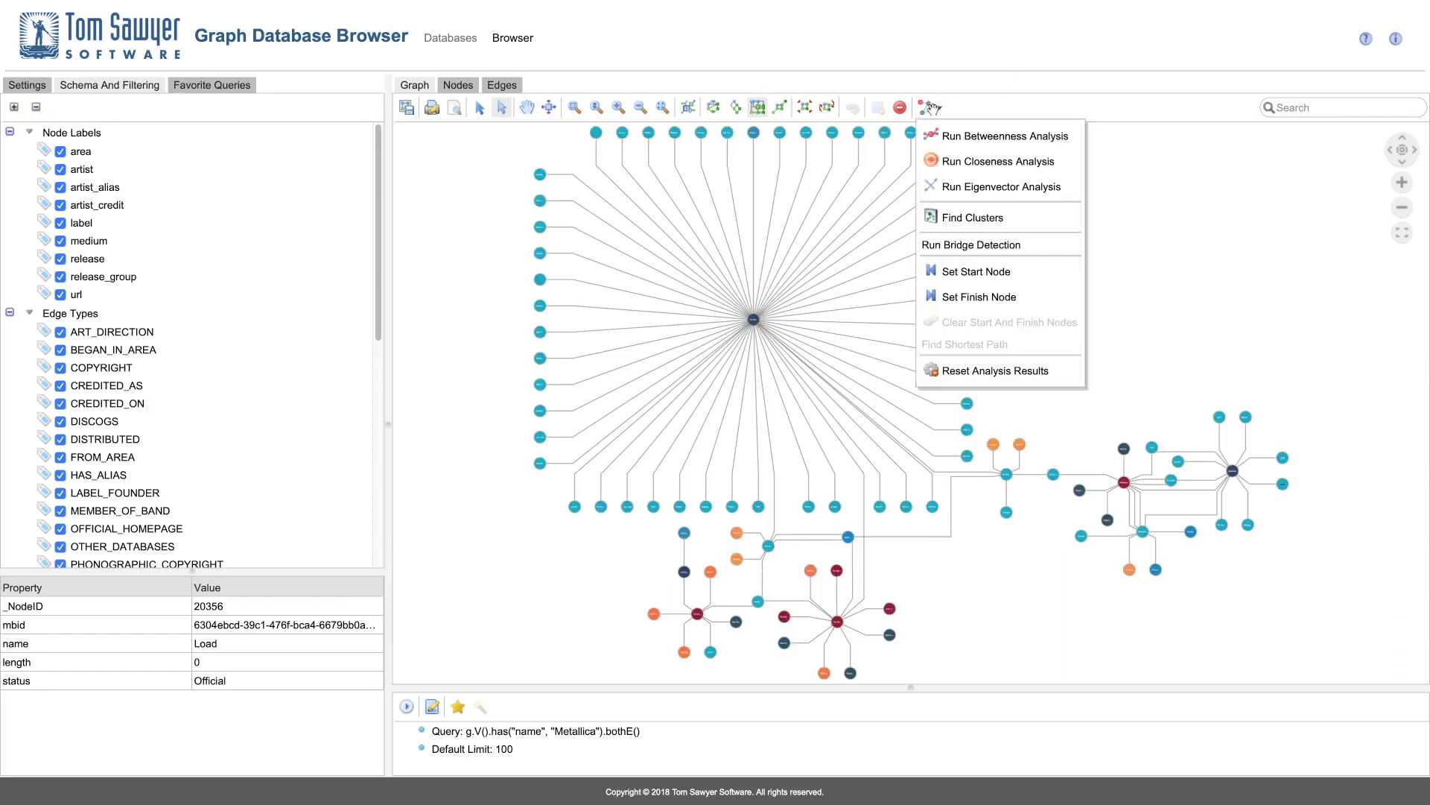
{"action": "left_click", "coordinate": [994, 245]}
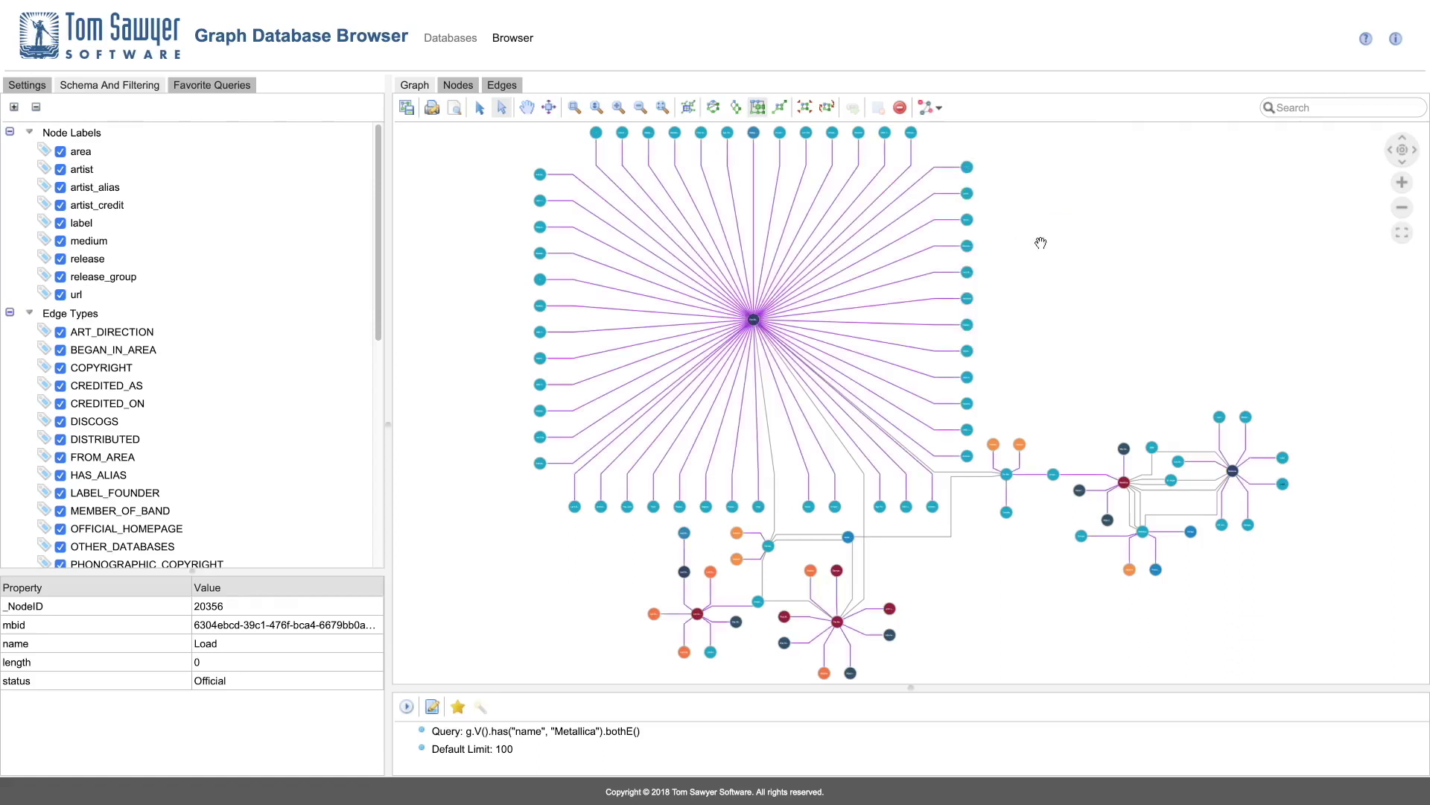
{"action": "left_click", "coordinate": [939, 109]}
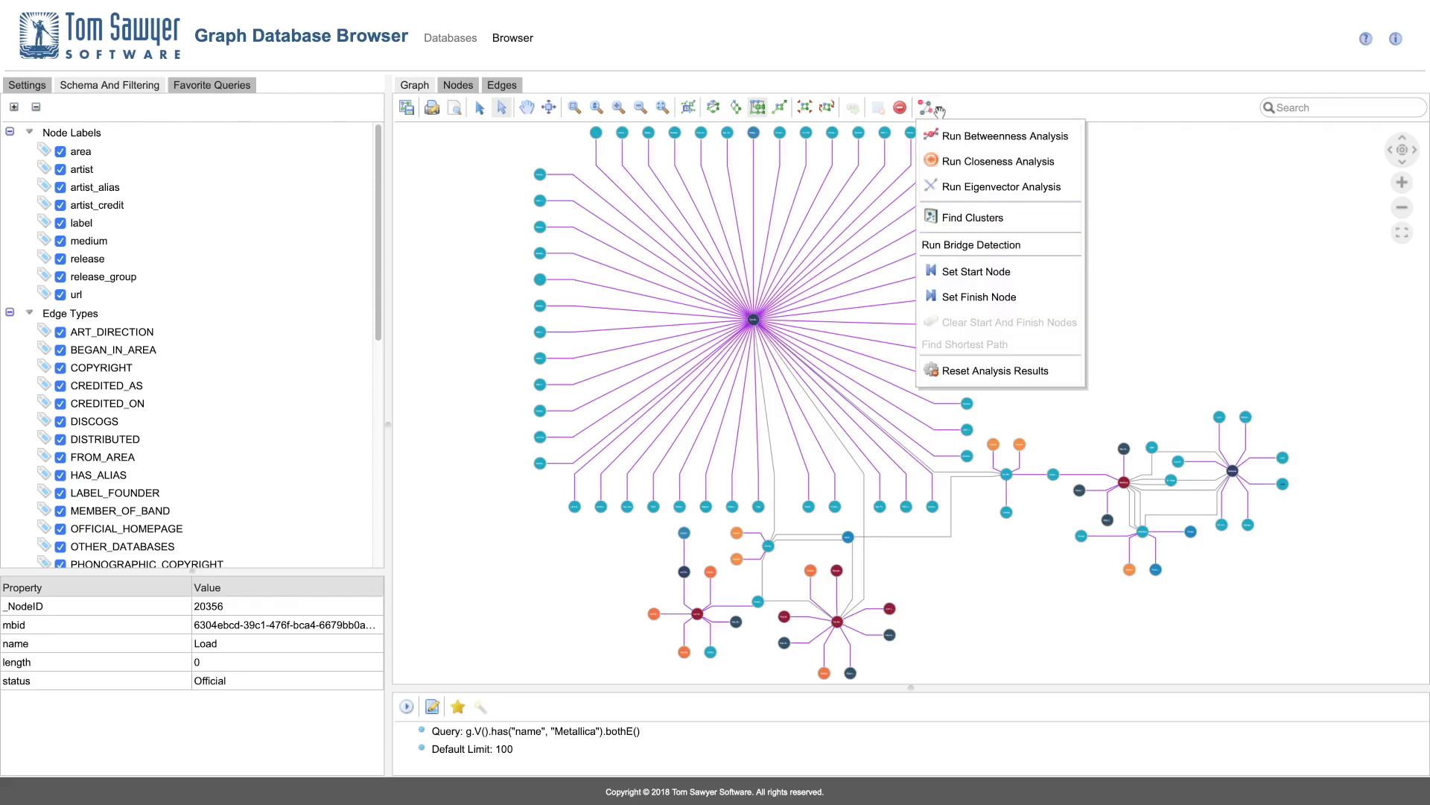
{"action": "left_click", "coordinate": [1003, 370]}
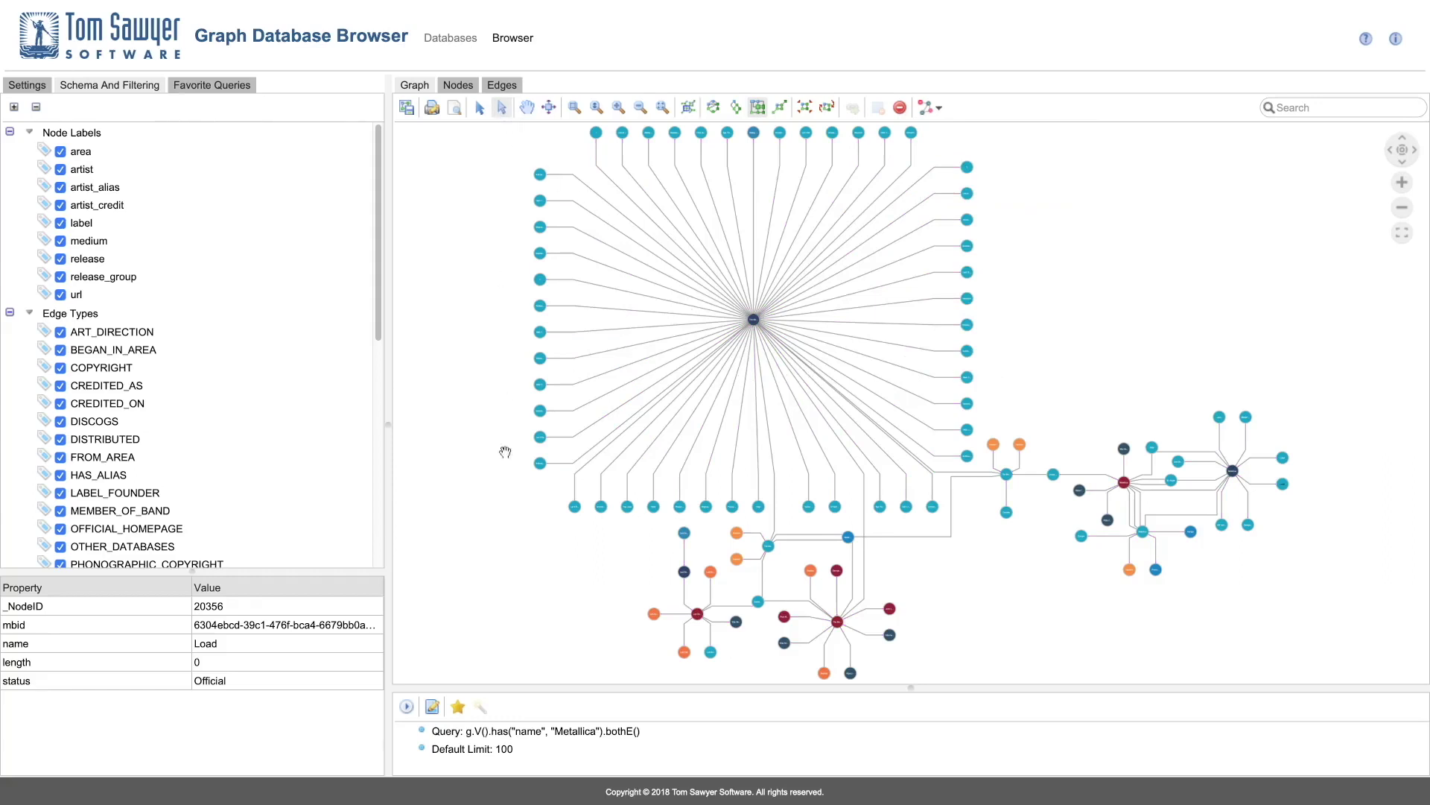
Step: Make Anthology 1 the start and the far-right node the finish, then highlight the shortest path
{"action": "left_click", "coordinate": [540, 465]}
{"action": "right_click", "coordinate": [540, 468]}
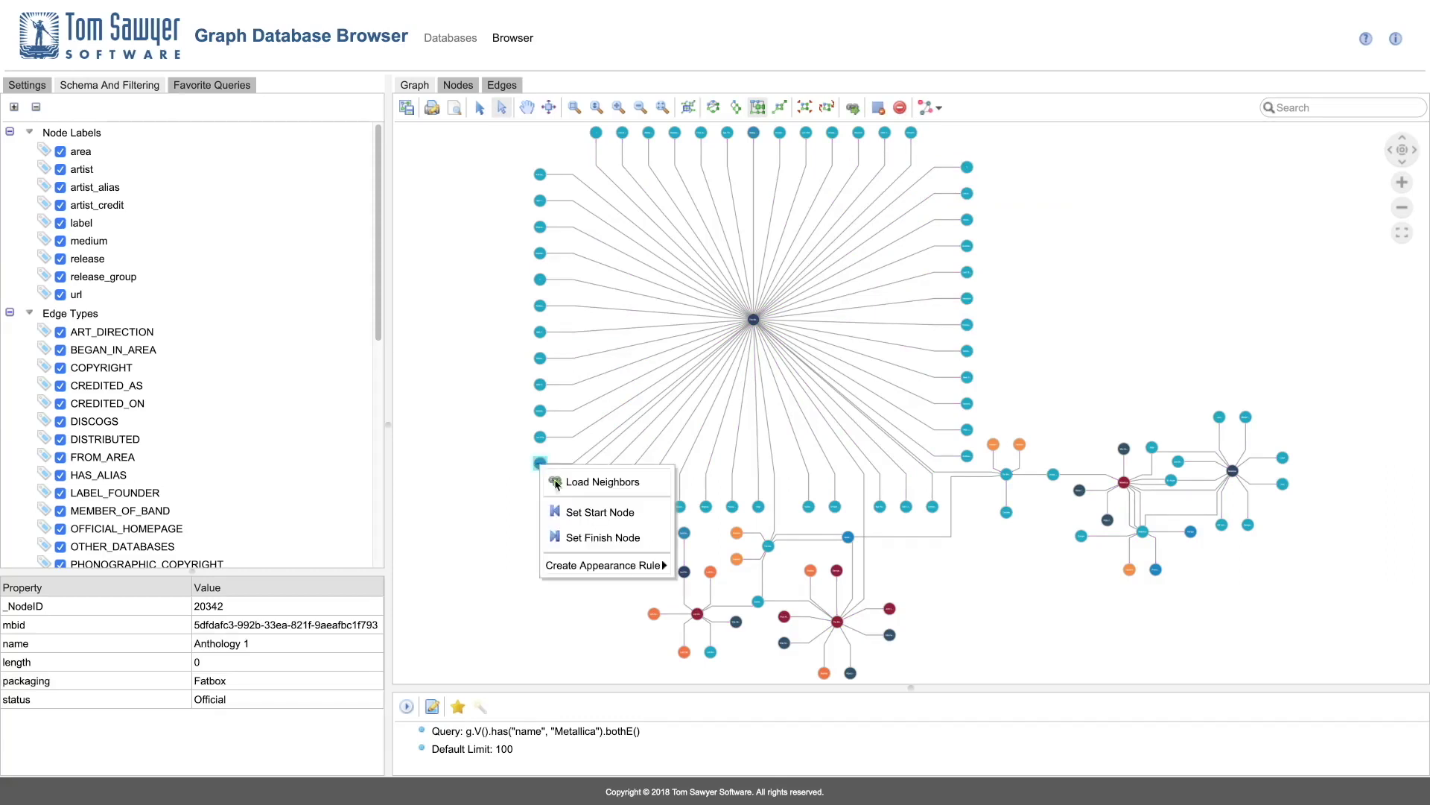
{"action": "left_click", "coordinate": [576, 513]}
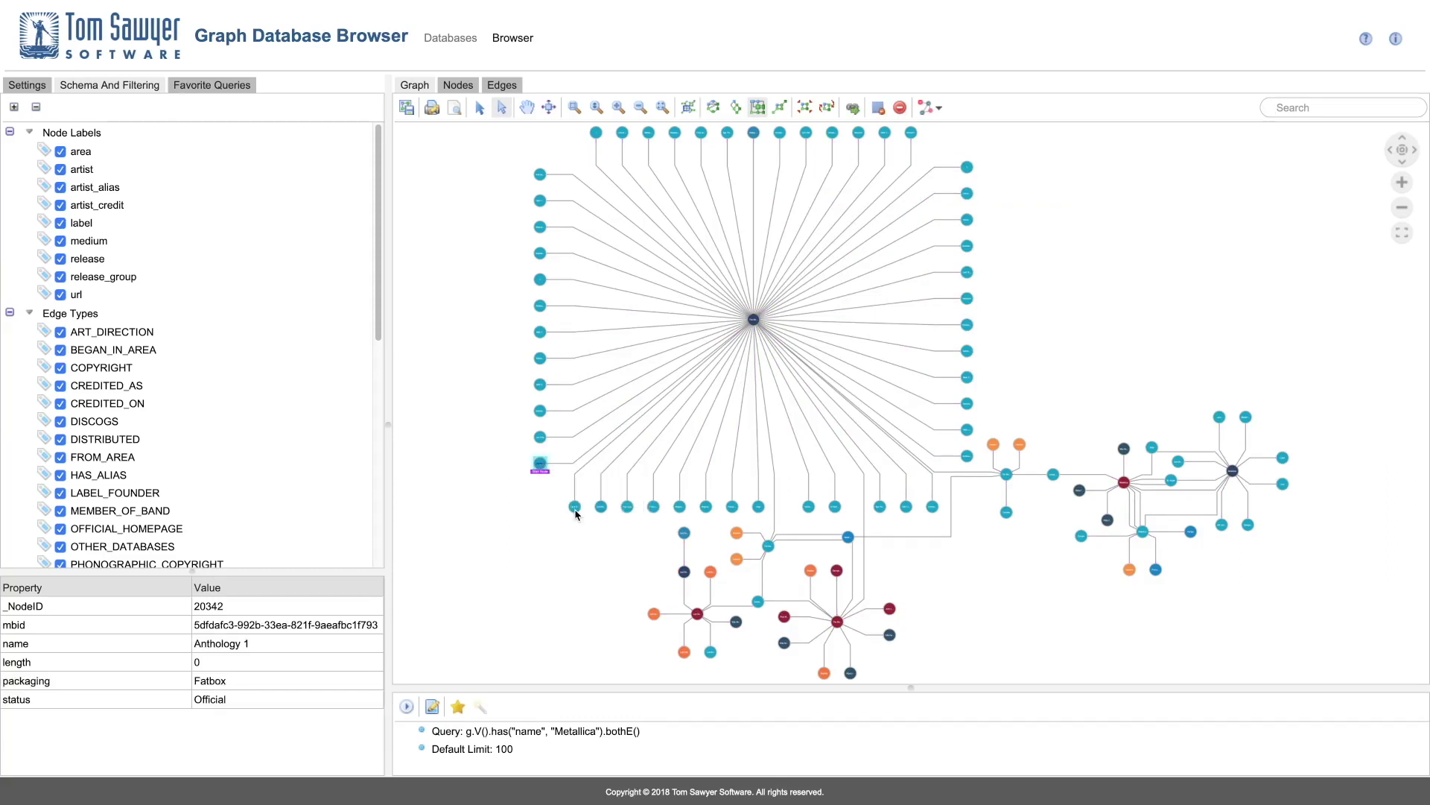
{"action": "left_click", "coordinate": [1282, 484]}
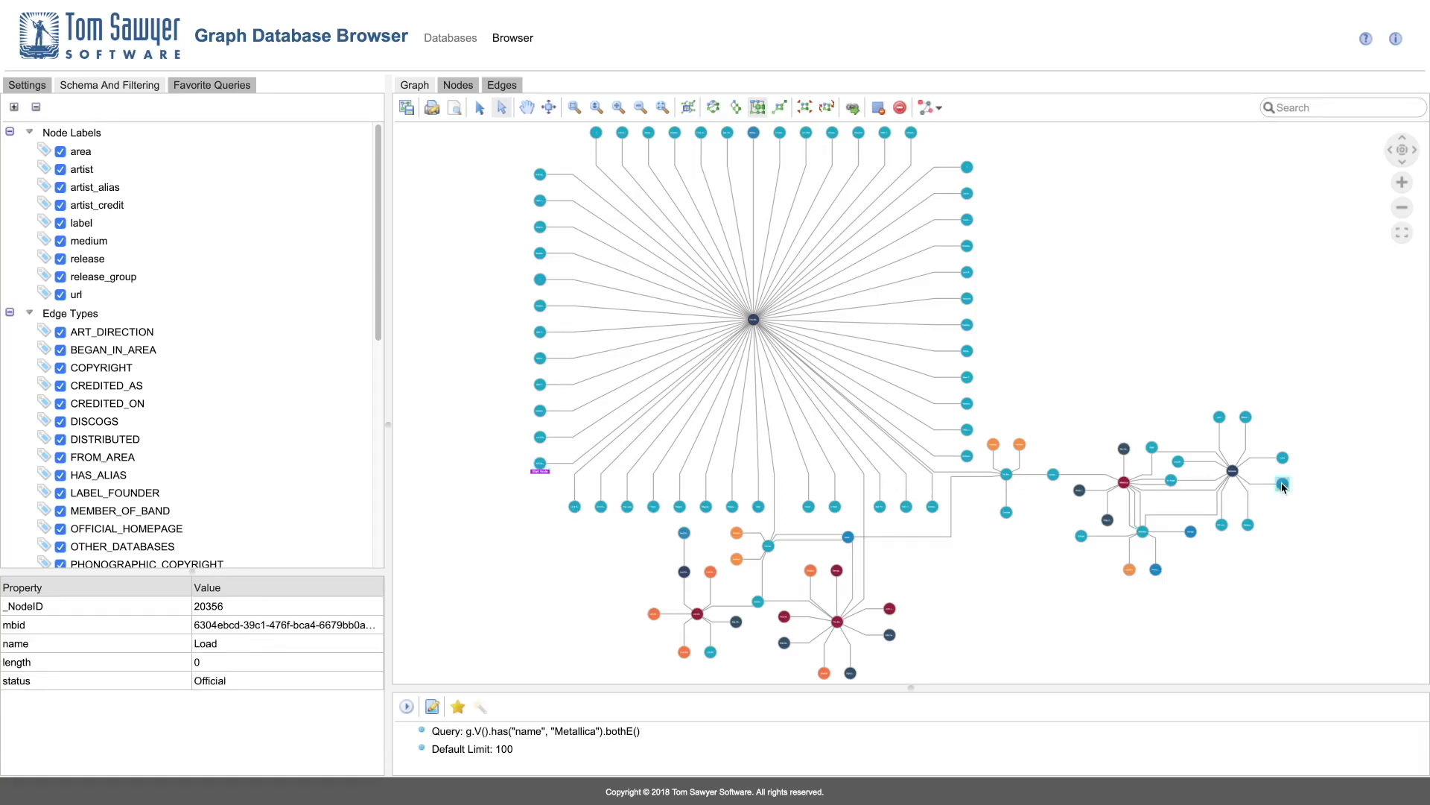
{"action": "right_click", "coordinate": [1282, 484]}
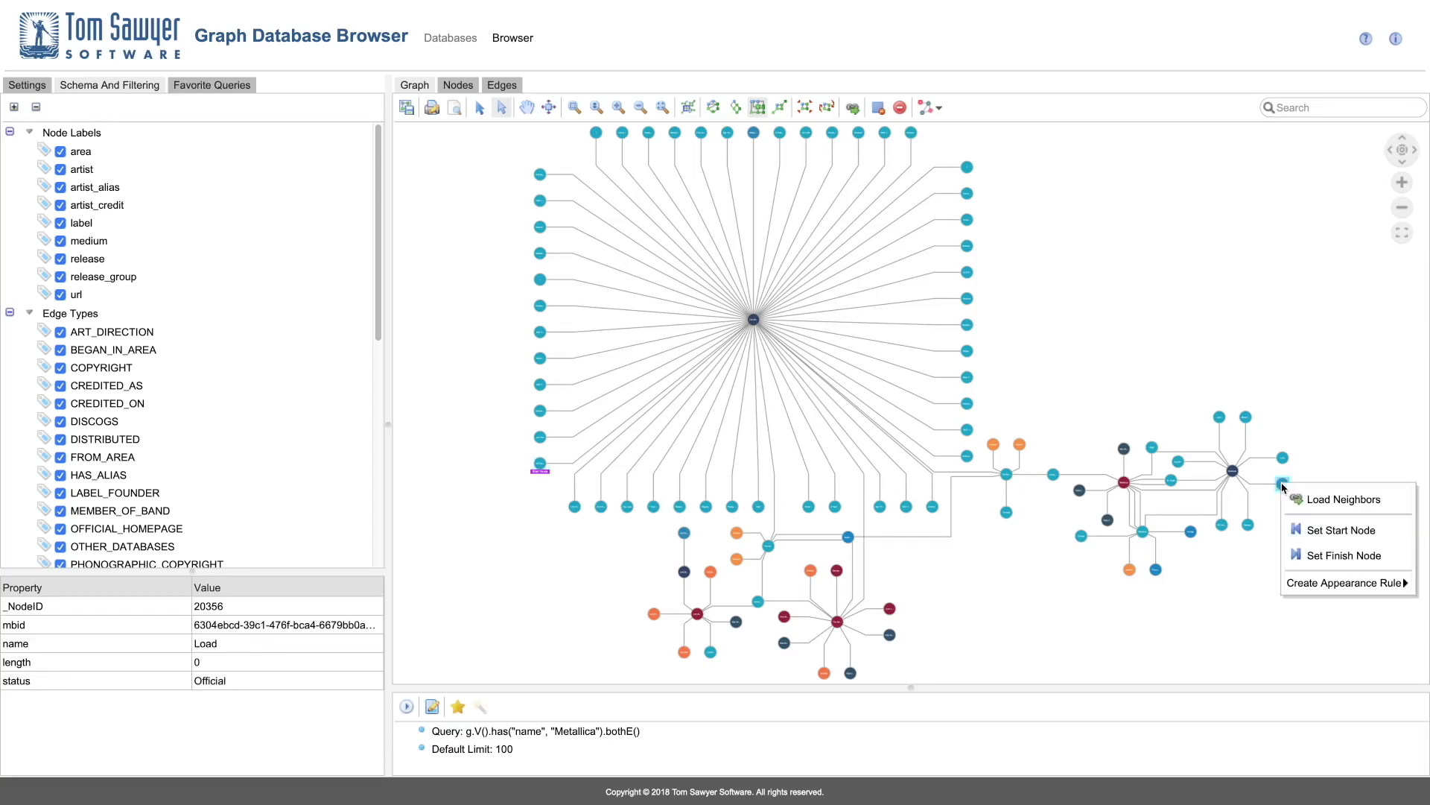
{"action": "left_click", "coordinate": [1331, 556]}
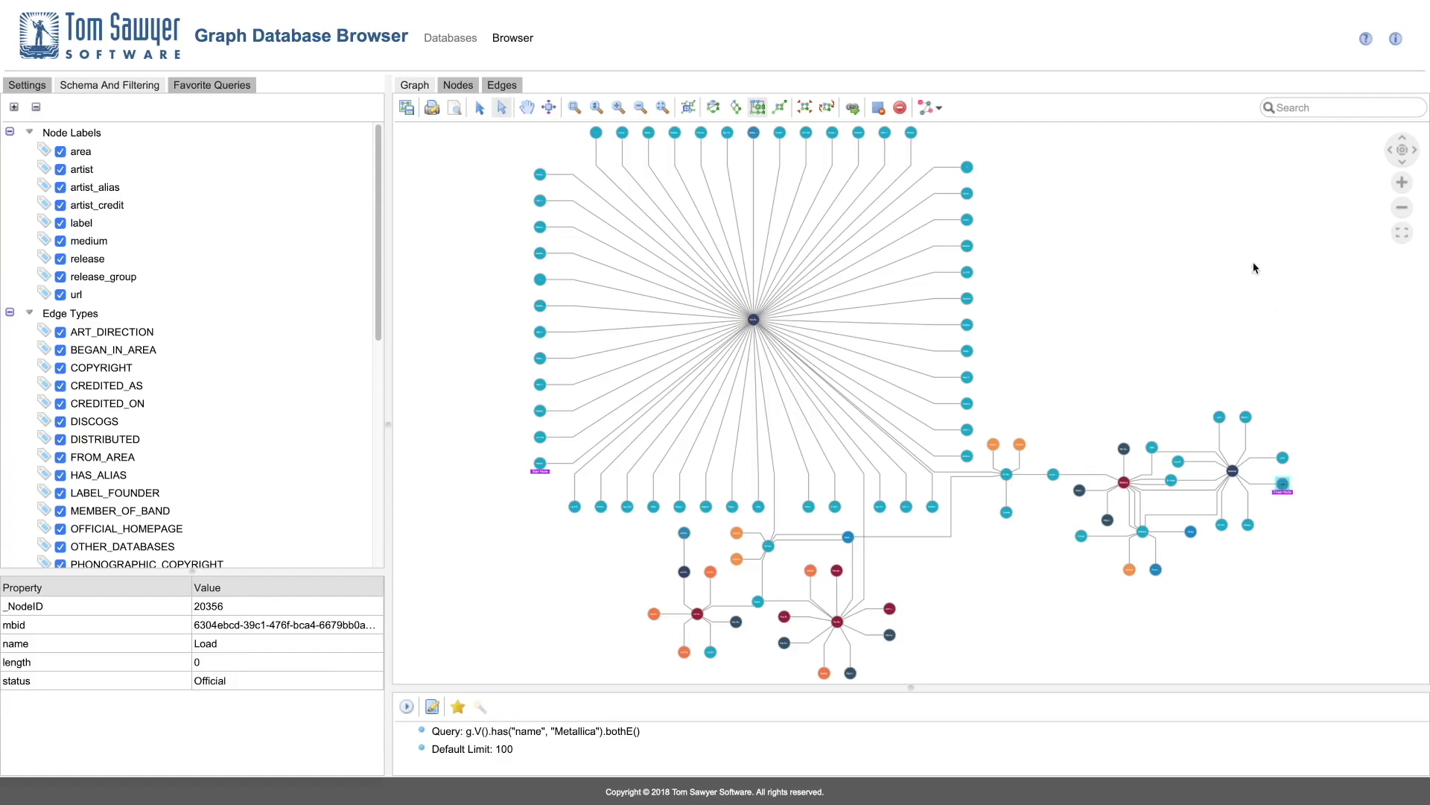
{"action": "left_click", "coordinate": [931, 108]}
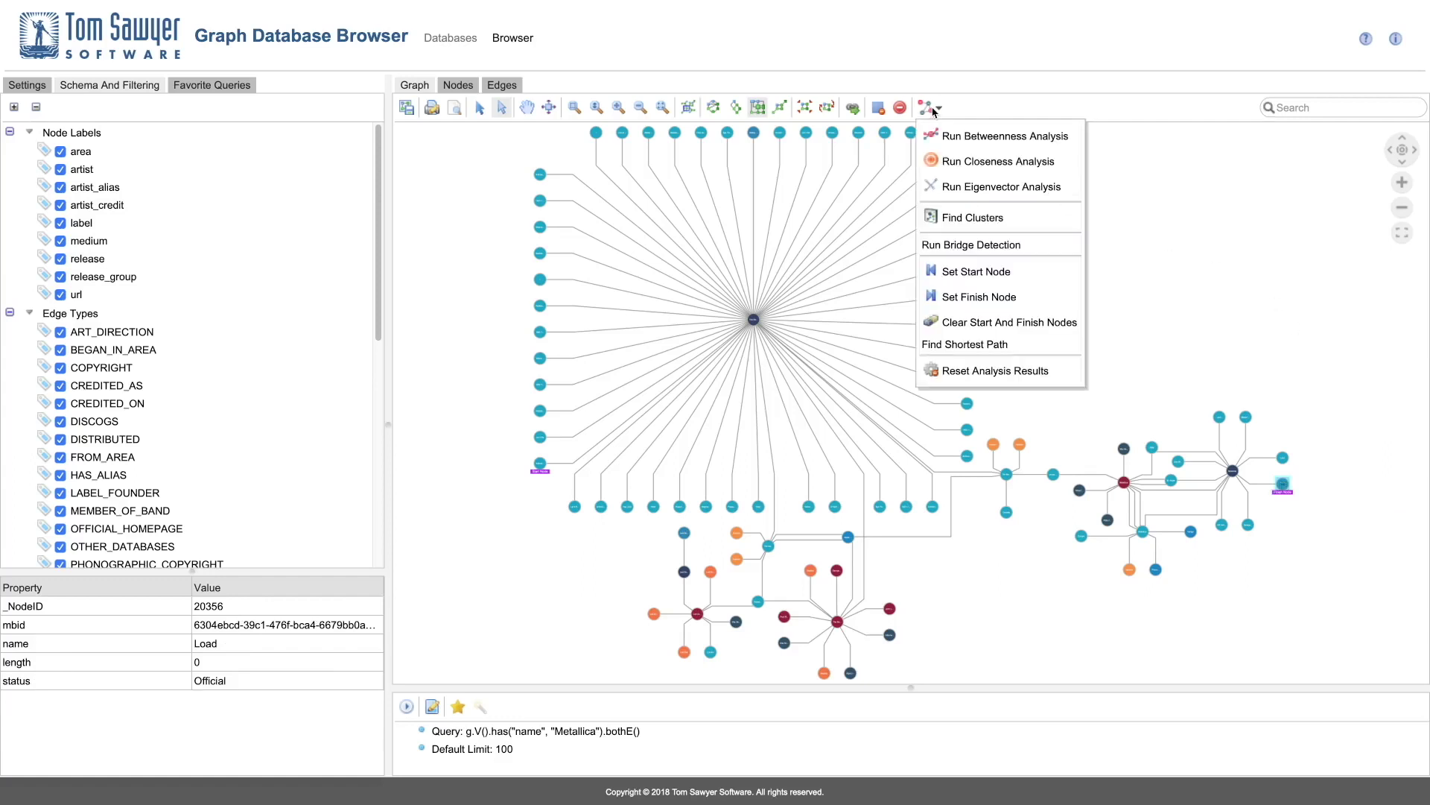
{"action": "left_click", "coordinate": [996, 345]}
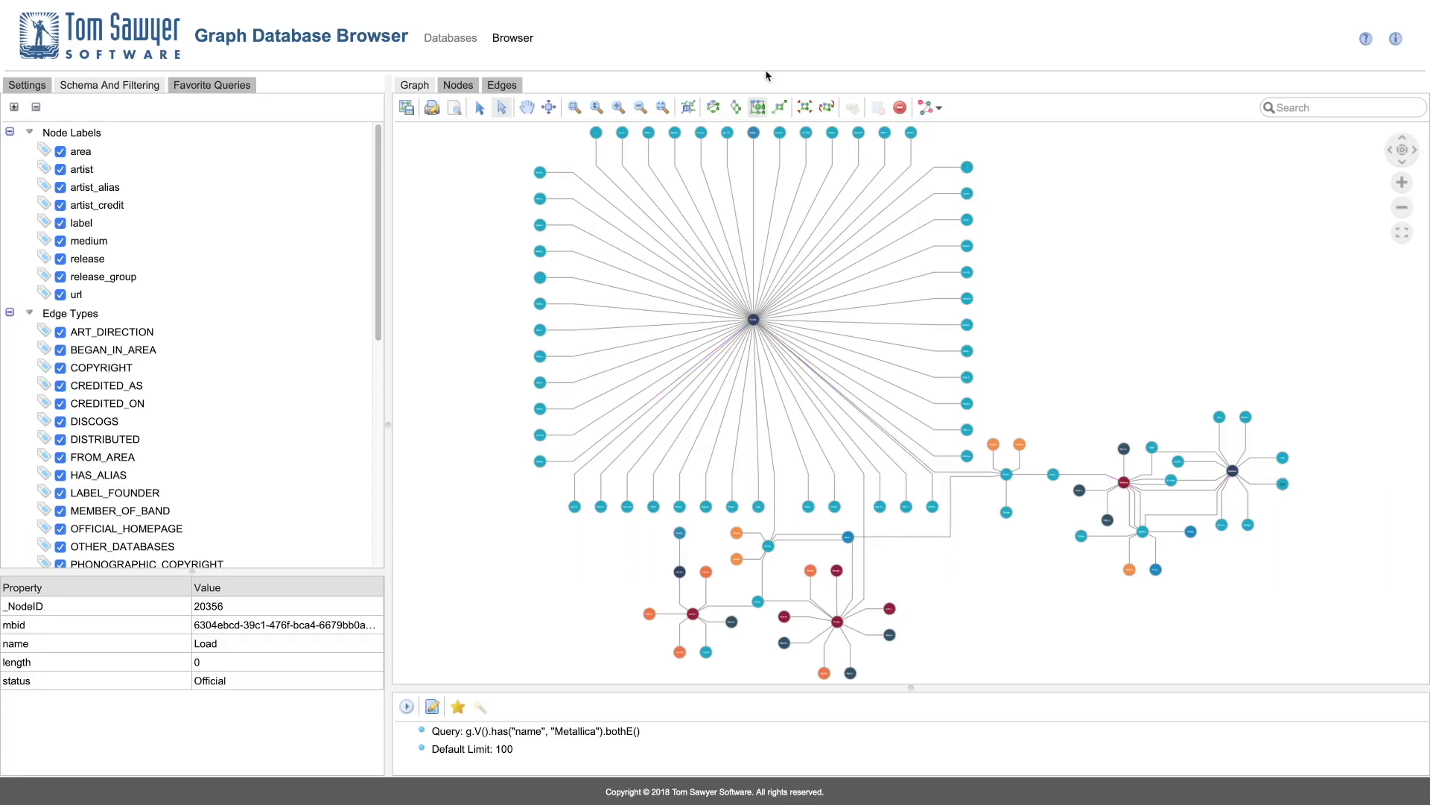
Step: Re-lay out the graph force-directed, then circular, finishing in hierarchical layers
{"action": "left_click", "coordinate": [780, 110]}
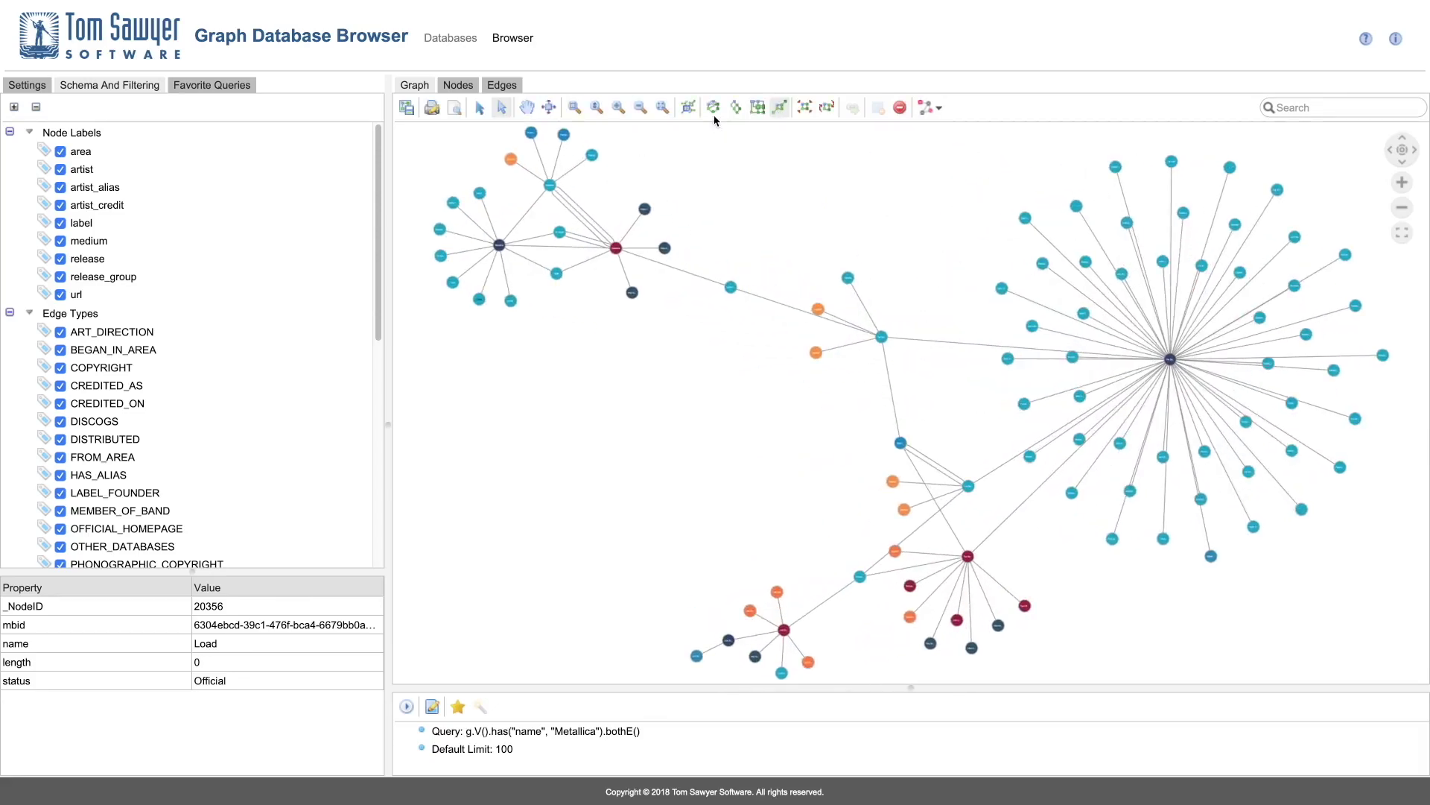
{"action": "left_click", "coordinate": [713, 110]}
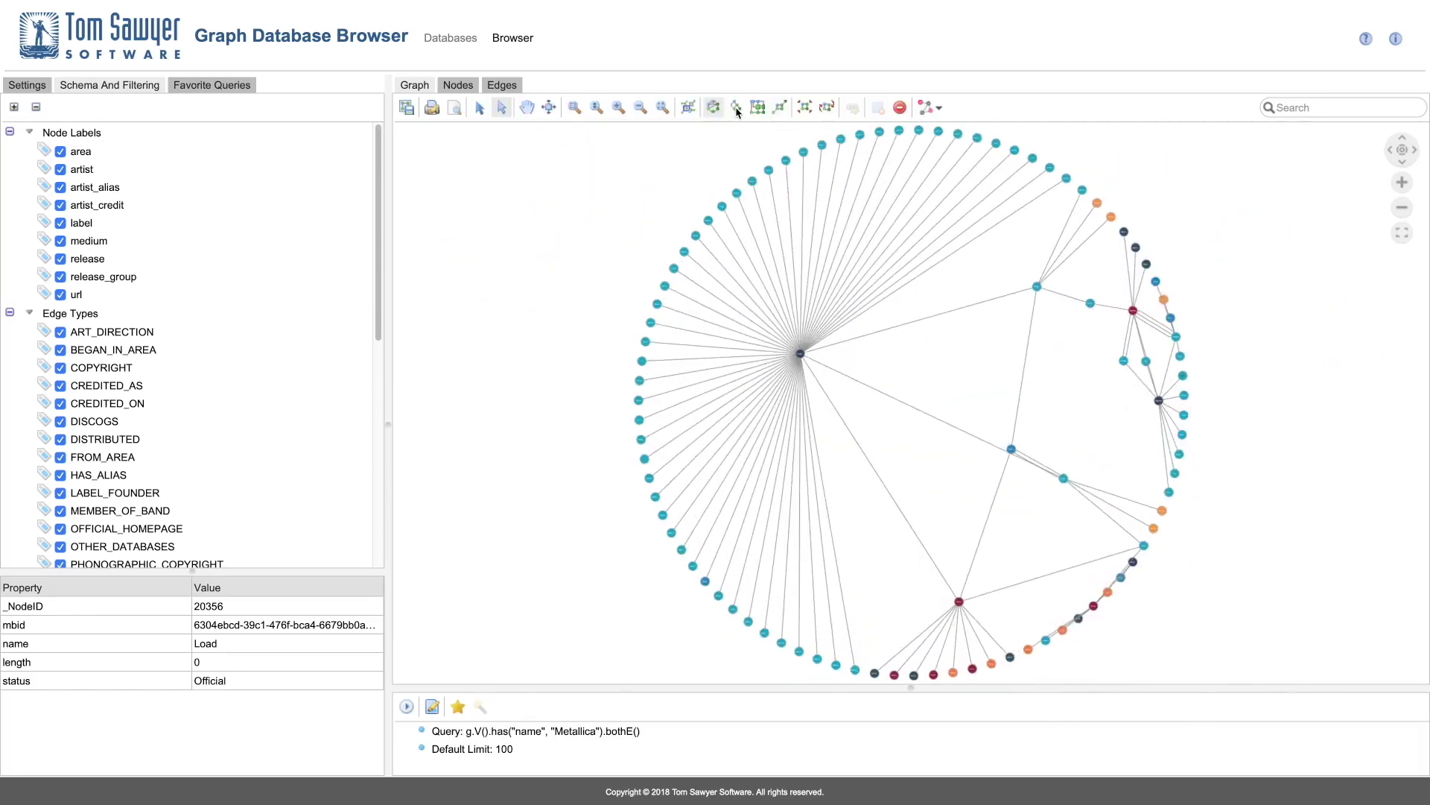
{"action": "left_click", "coordinate": [736, 109]}
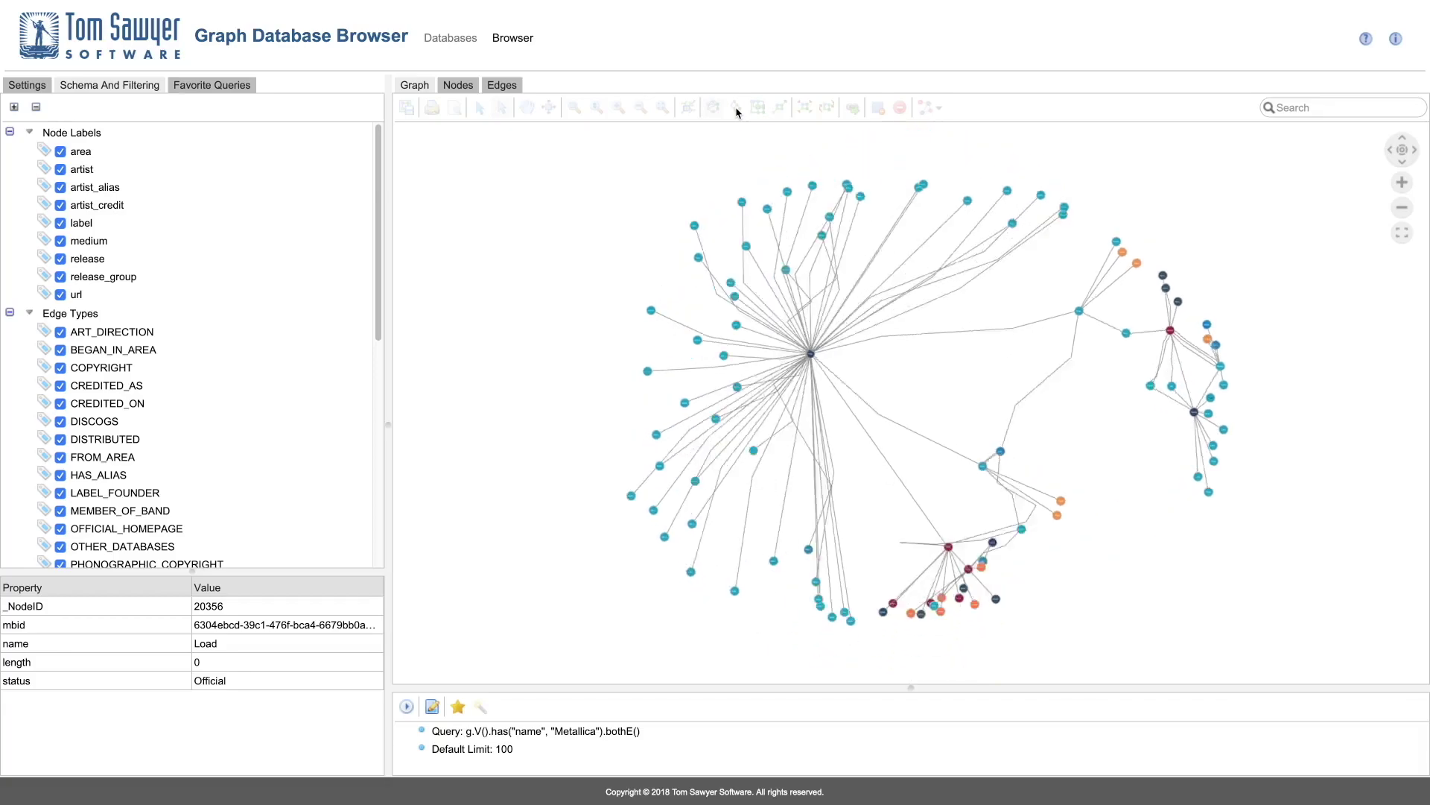